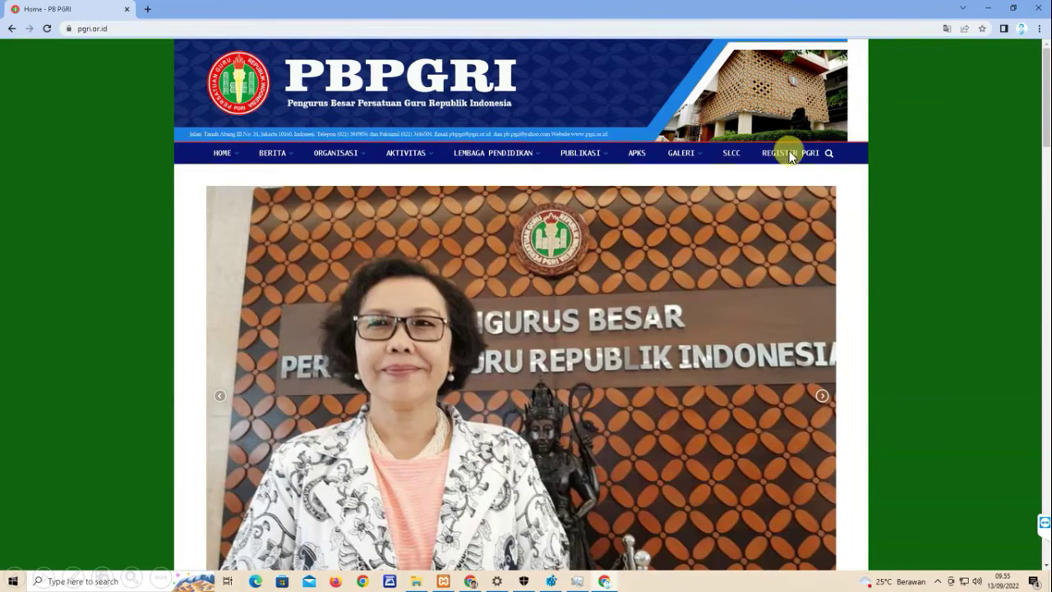
- Follow the 'Registrasi Online Anggota PGRI' banner in the LINK section to the SIK PGRI login page
scroll(1045, 566, down, 7)
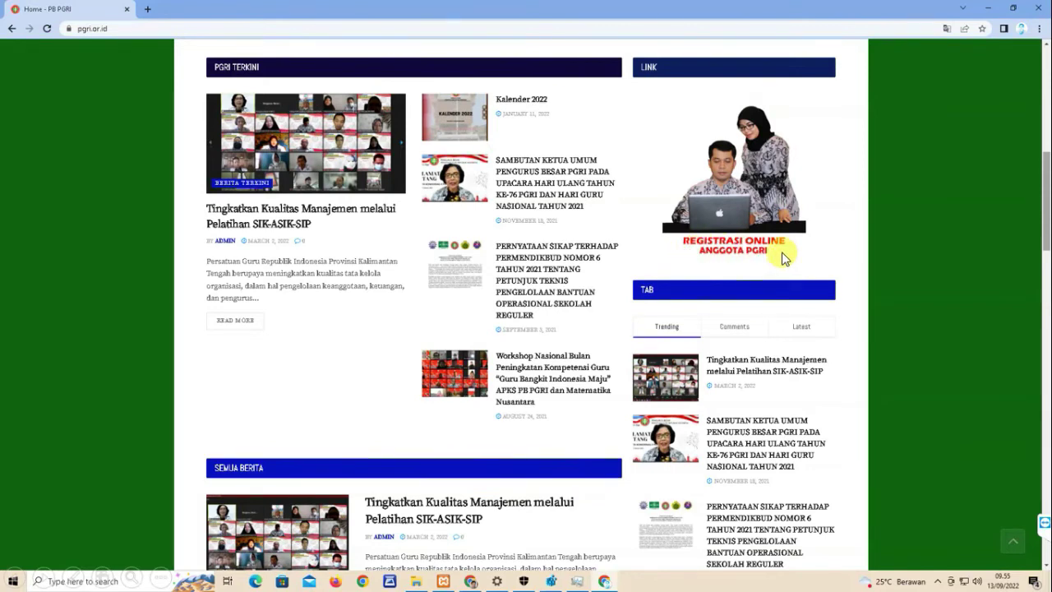
click(731, 215)
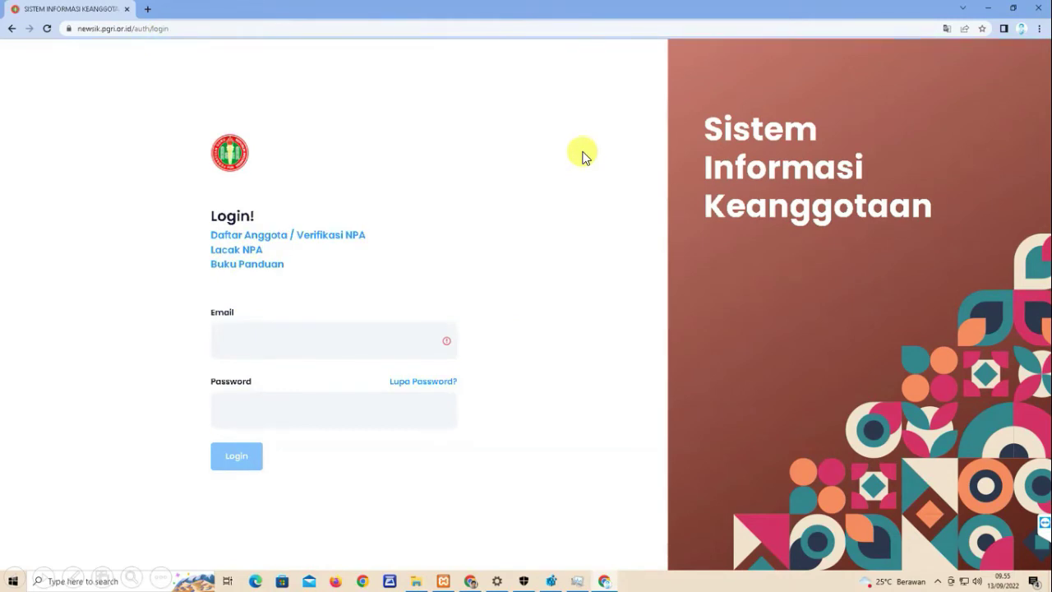
click(246, 251)
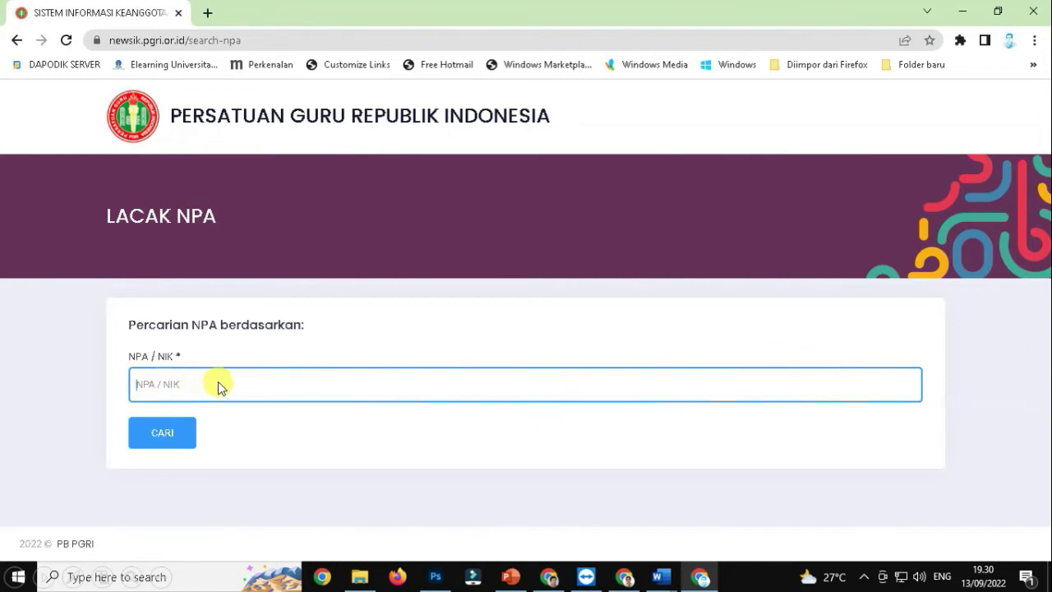
key(ctrl+v)
click(163, 433)
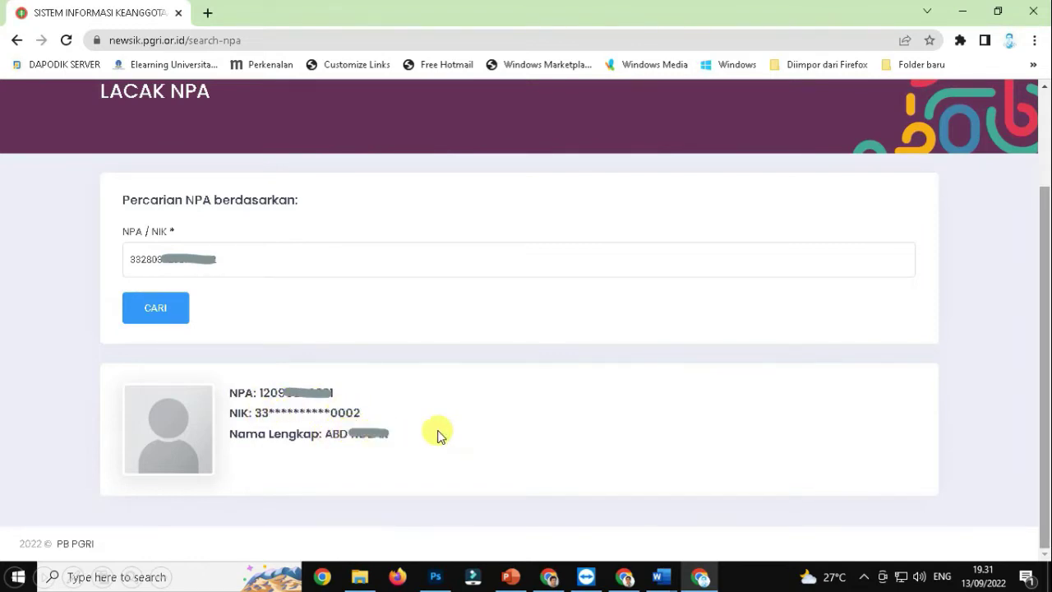
click(15, 41)
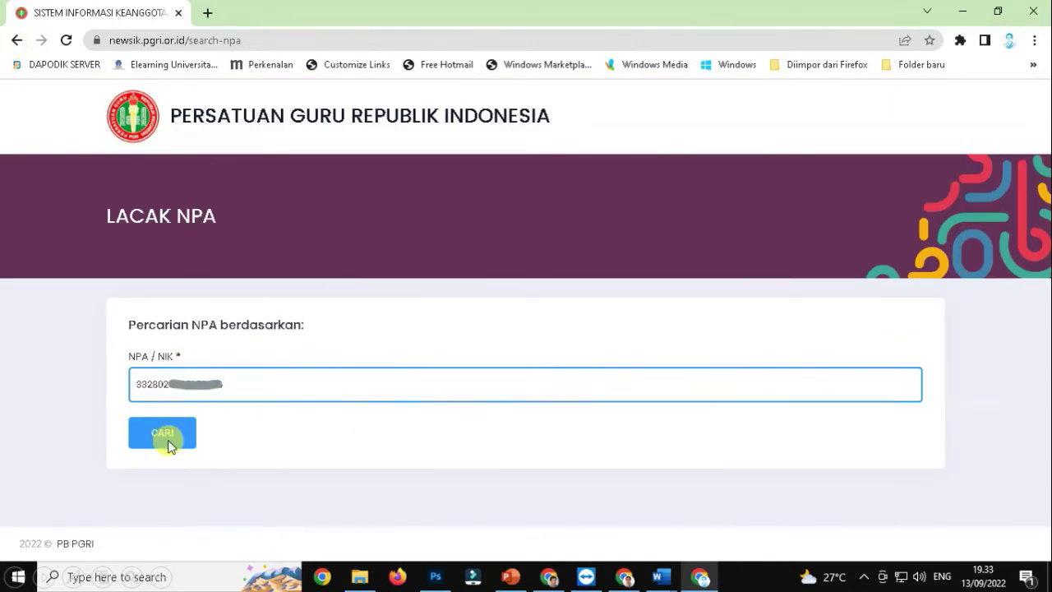
click(169, 442)
scroll(168, 436, down, 1)
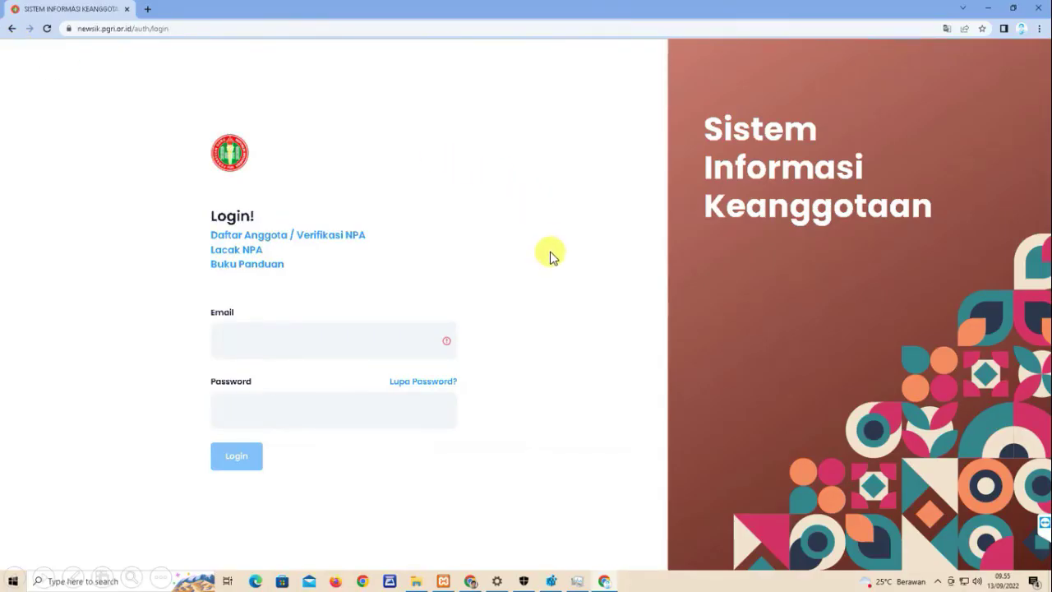
- Go through 'Daftar Anggota / Verifikasi NPA' to the VERIFIKASI NPA account details form
click(306, 239)
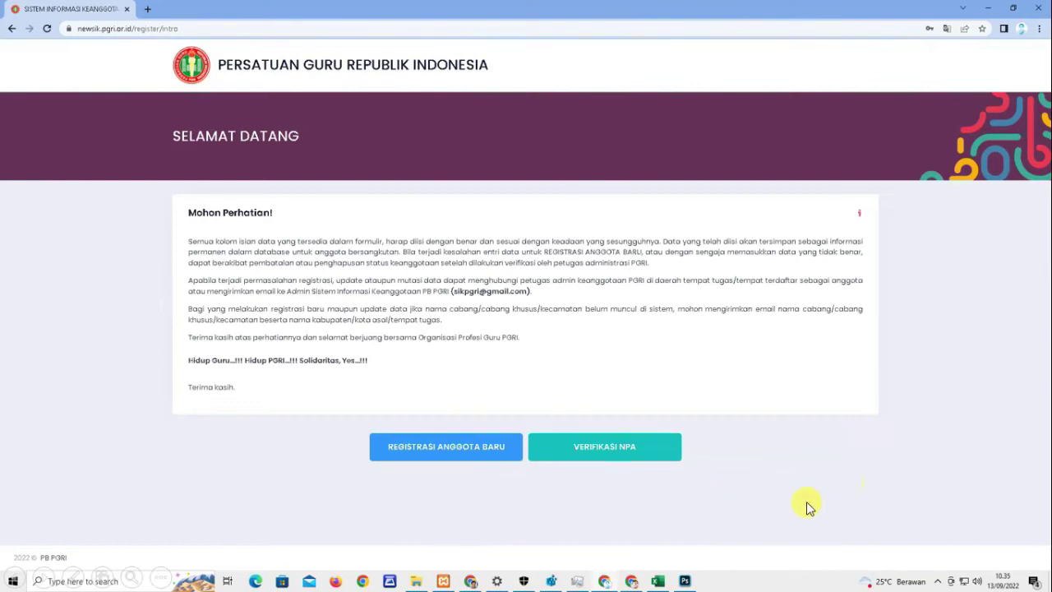
click(608, 451)
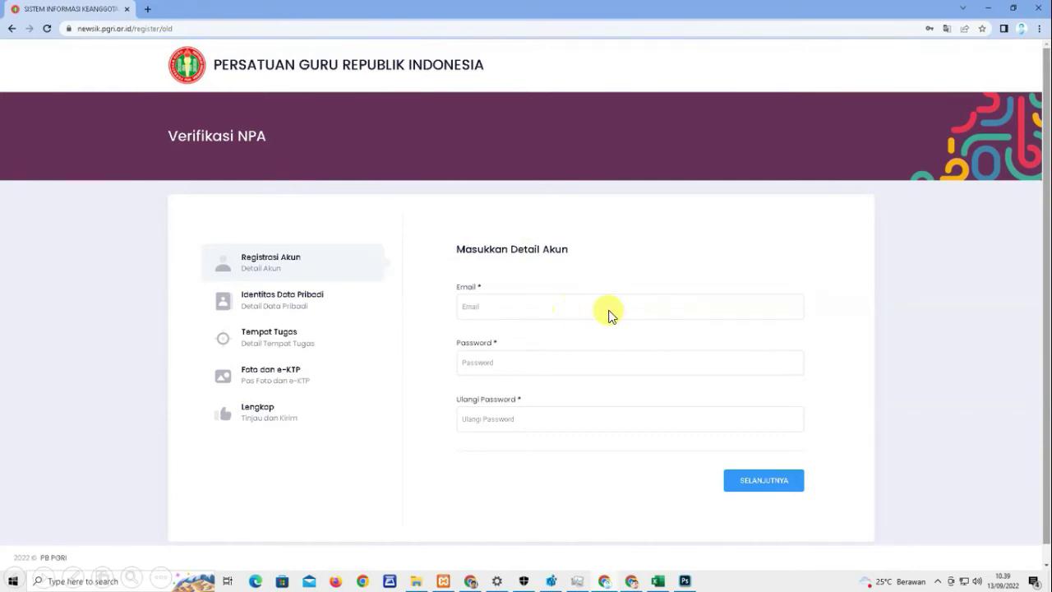
- Paste the account e-mail, password and repeated password, then continue to the personal data step
click(552, 311)
key(ctrl+v)
click(519, 366)
key(ctrl+v)
key(Tab)
key(ctrl+v)
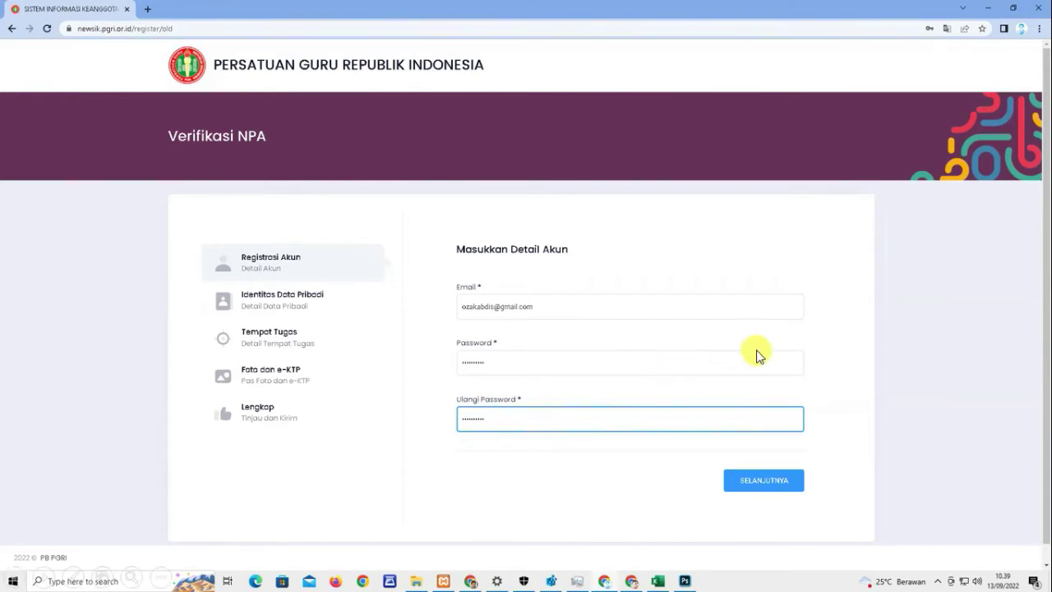
click(761, 480)
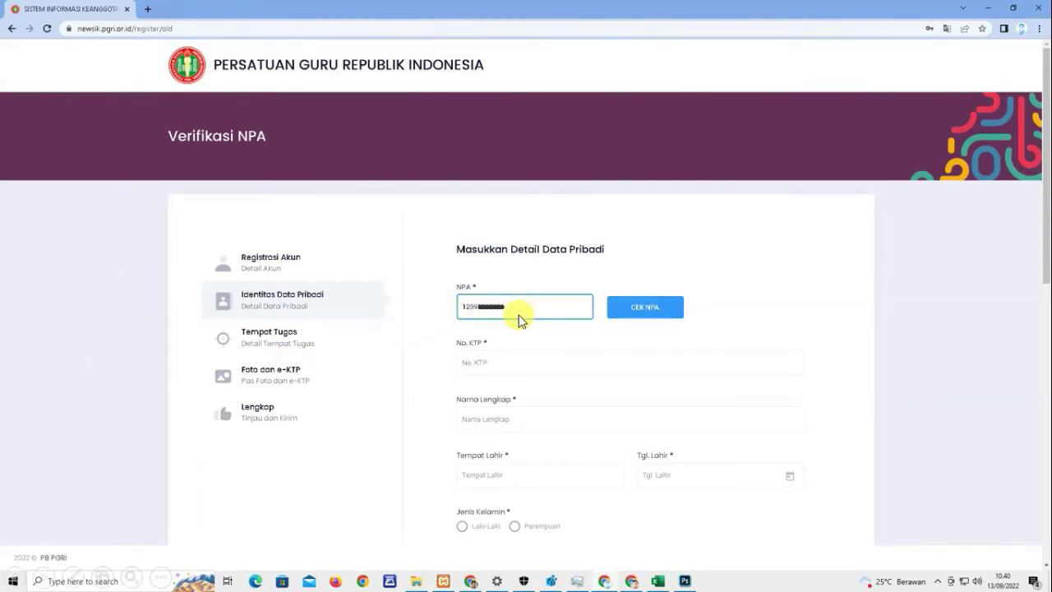
- Auto-fill personal details with CEK NPA, search 'pgsd' in Jurusan, and continue to Tempat Tugas
click(647, 312)
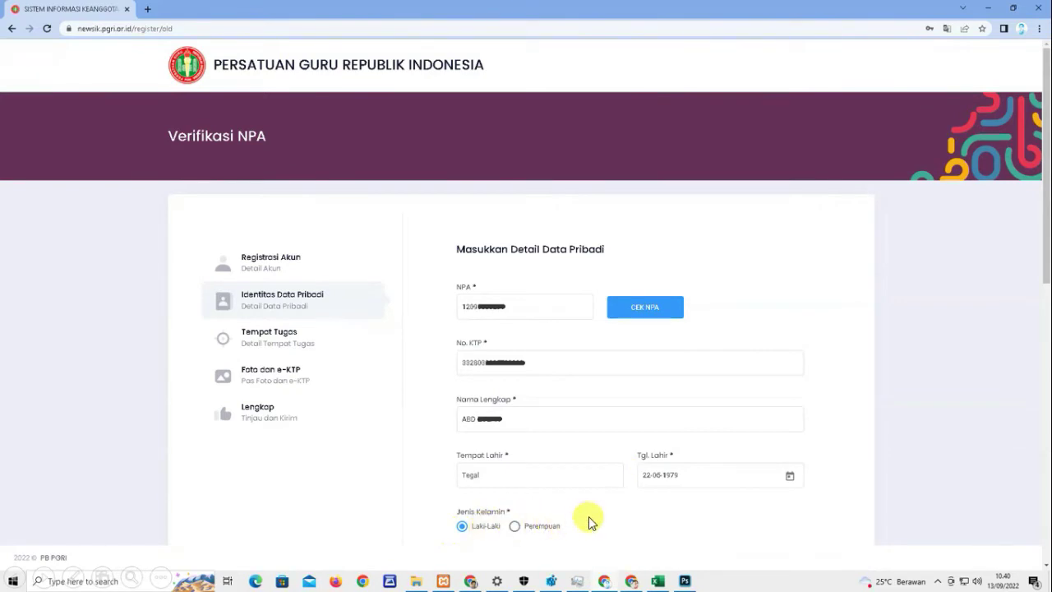
click(1045, 555)
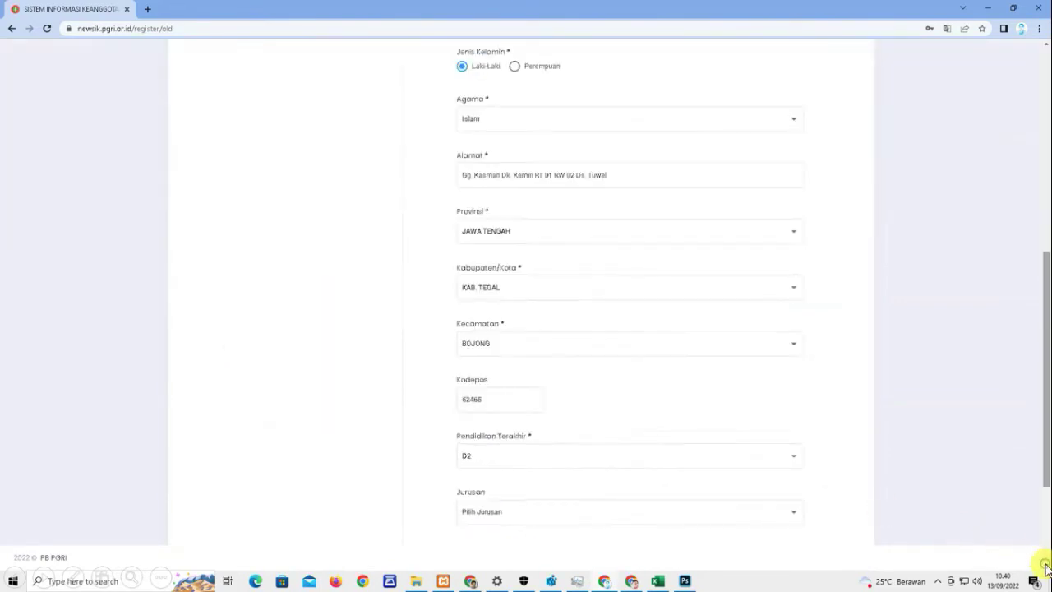
scroll(625, 345, down, 2)
click(481, 345)
text(pgsd)
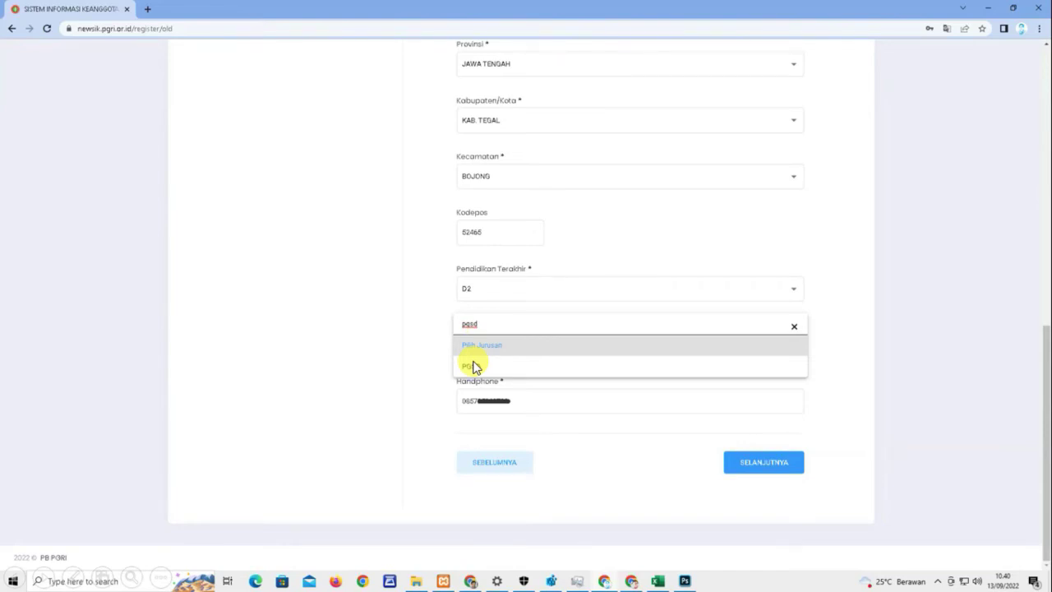
click(474, 367)
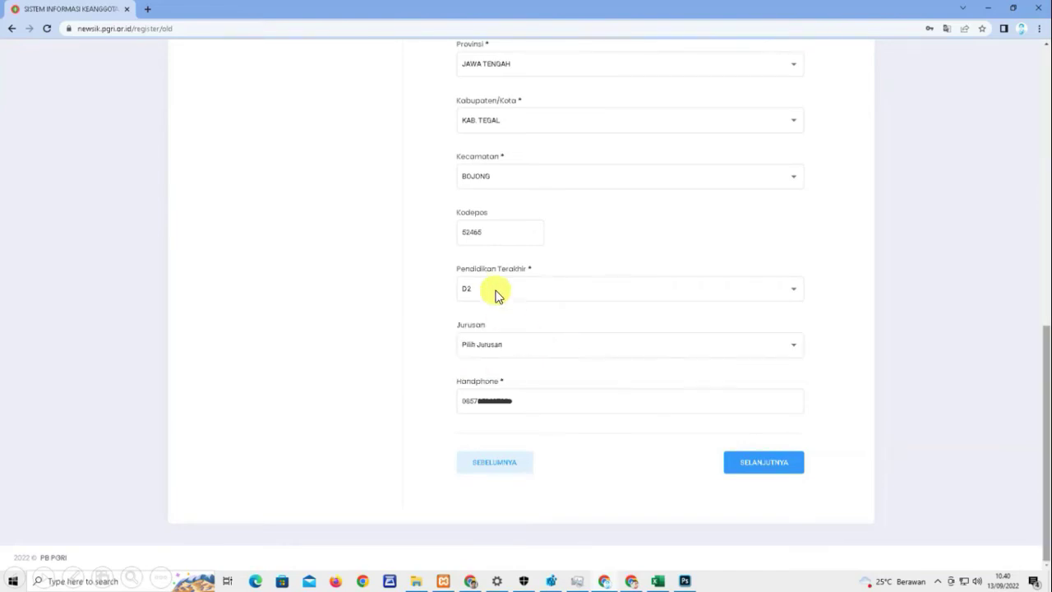
click(760, 464)
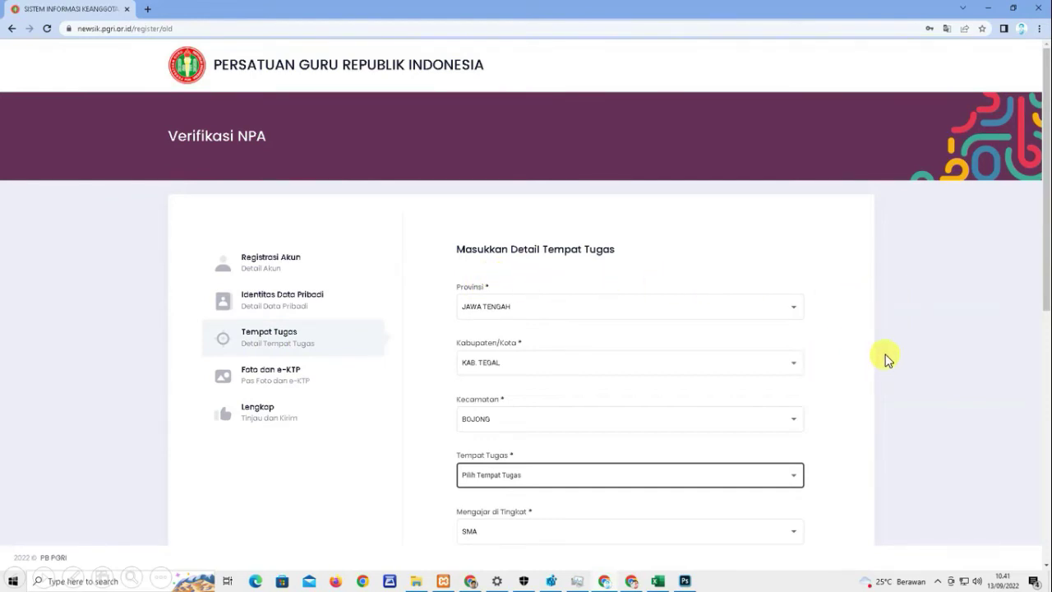
- Choose SMAN 1 BOJONG, PNS, golongan II/C and Tenaga Kependidikan, then continue to uploads
click(535, 477)
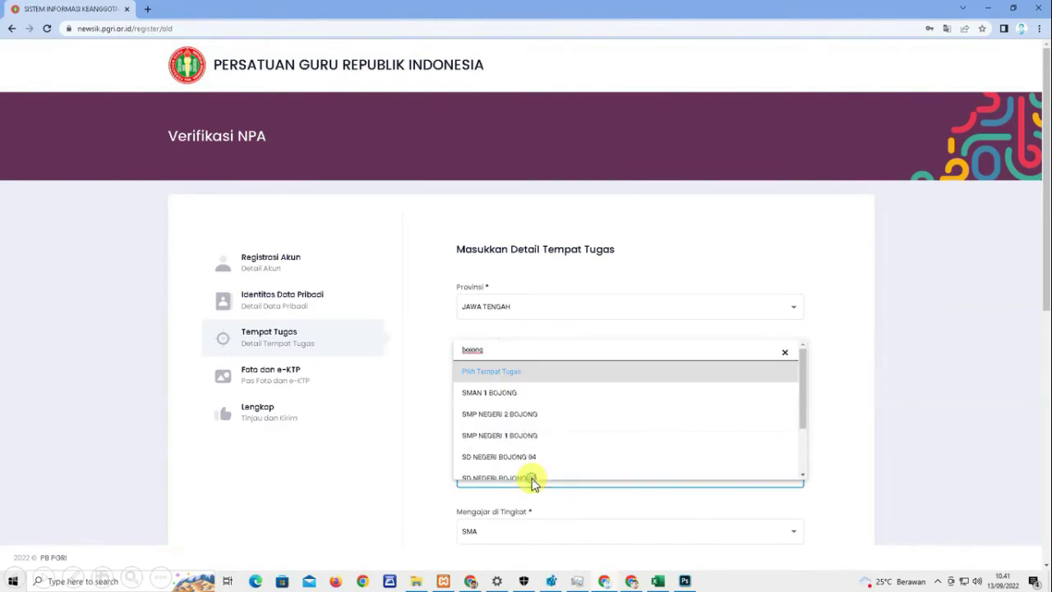
click(503, 394)
scroll(764, 456, down, 5)
click(580, 236)
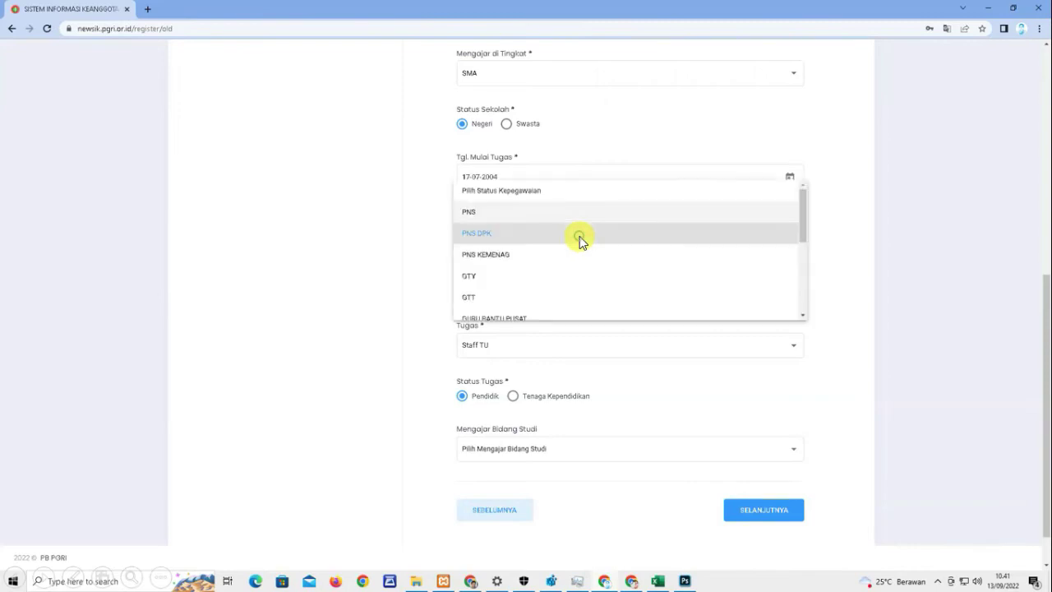
click(469, 215)
click(474, 315)
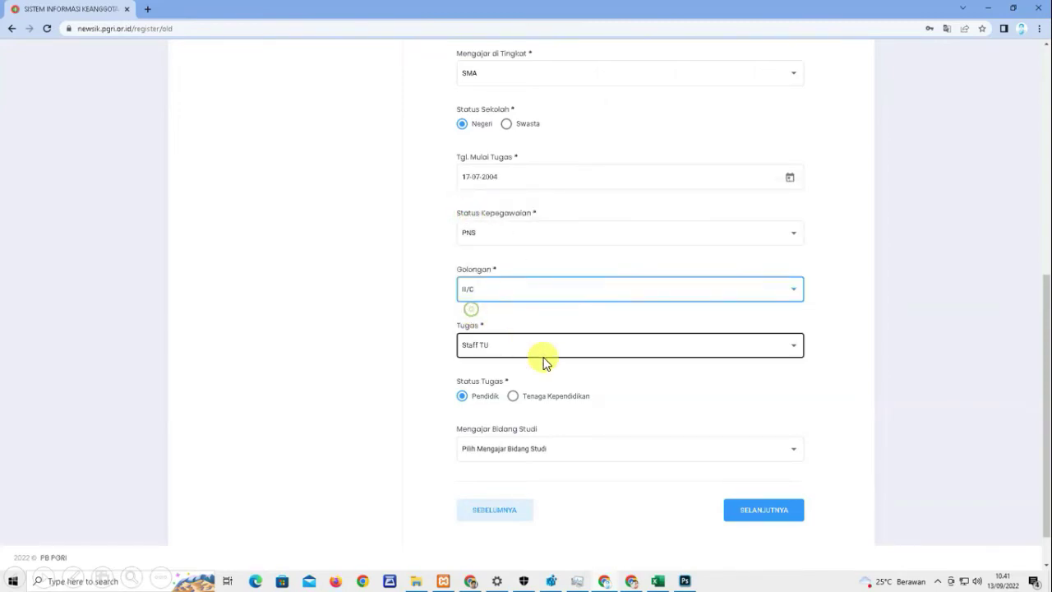
click(512, 397)
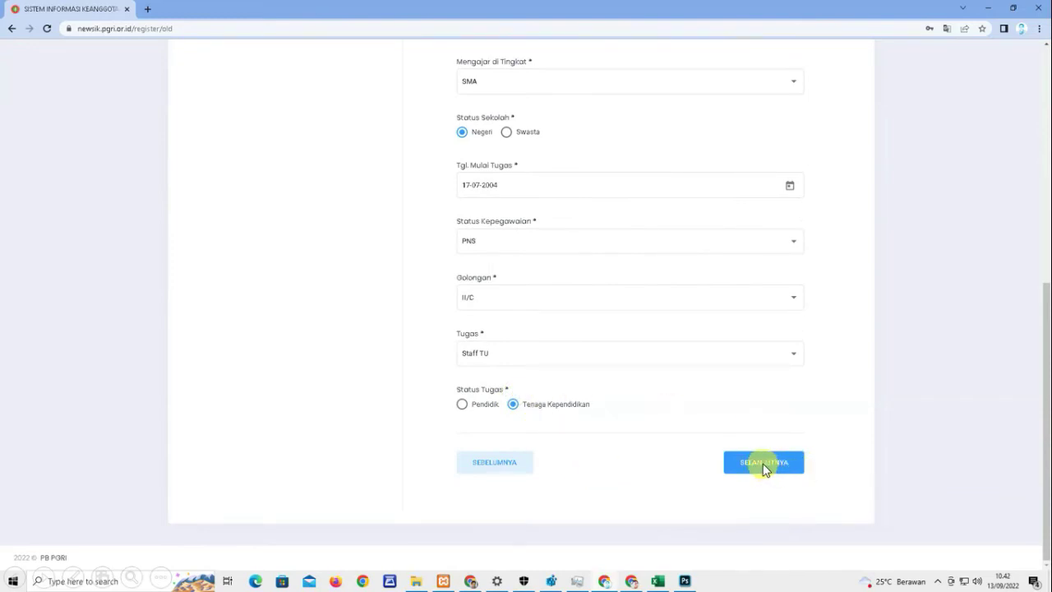
click(764, 464)
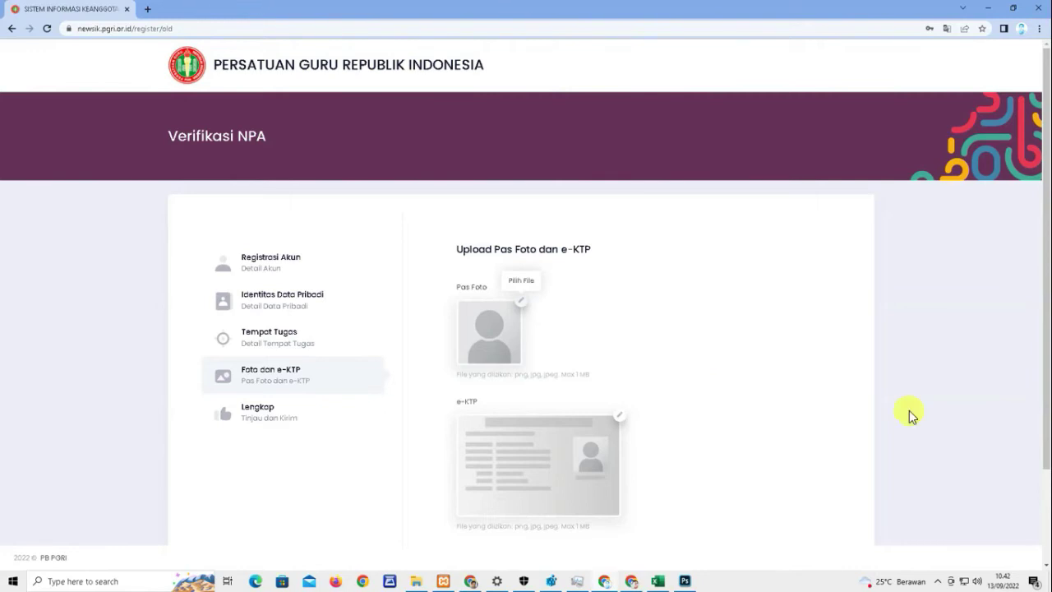
- Upload 4600511.jpg as the pas foto and the KTP scan as e-KTP, then continue to review
click(521, 304)
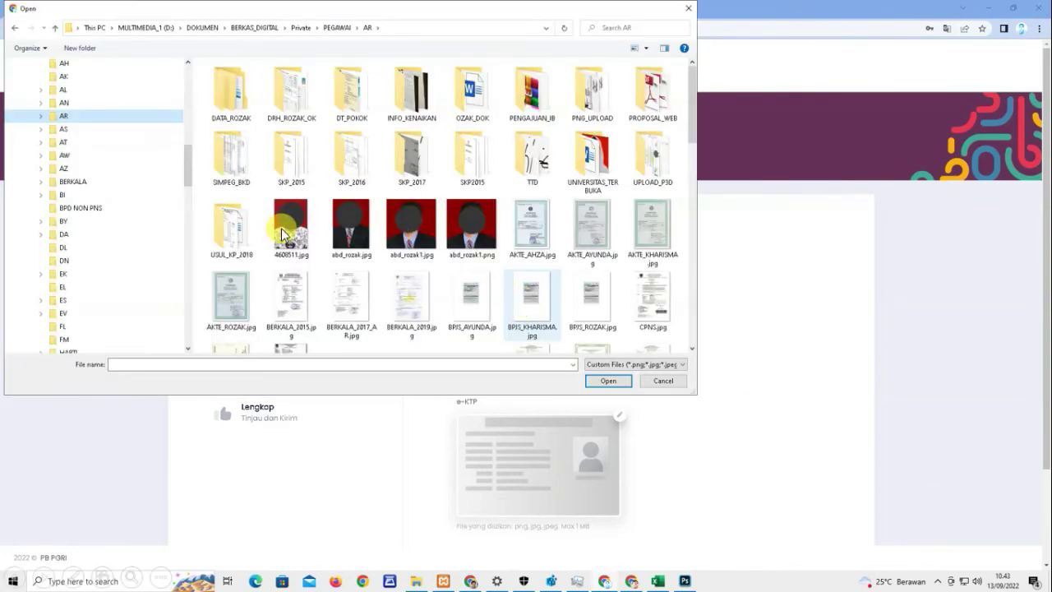
double_click(290, 224)
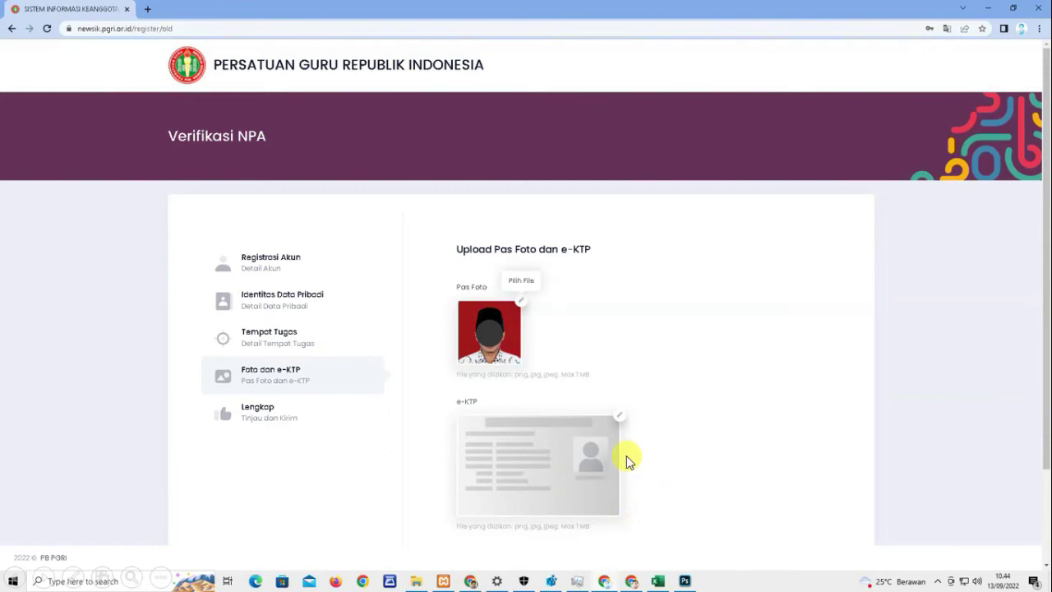
click(622, 414)
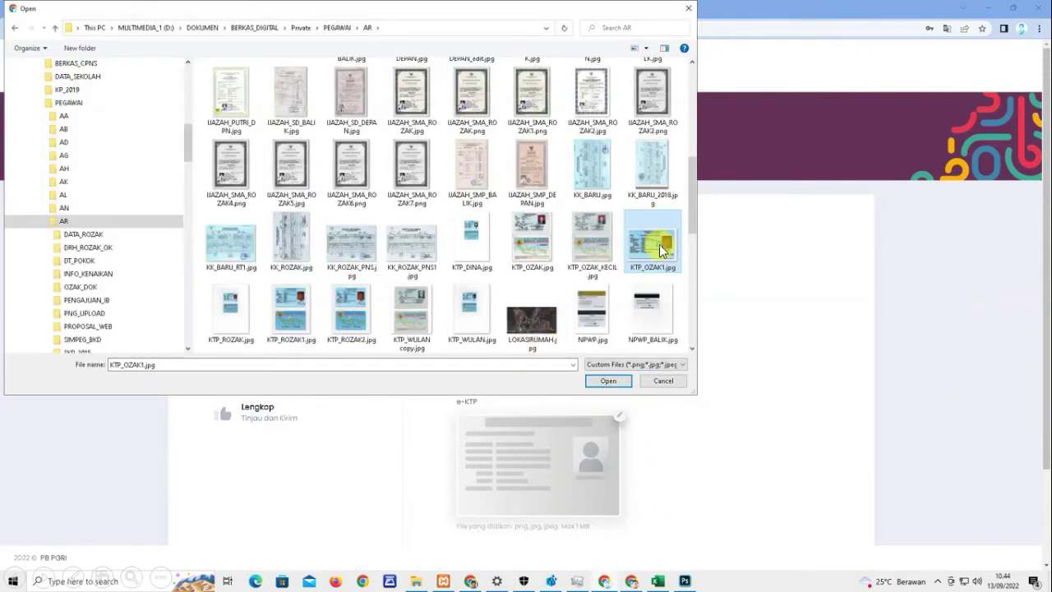
double_click(659, 244)
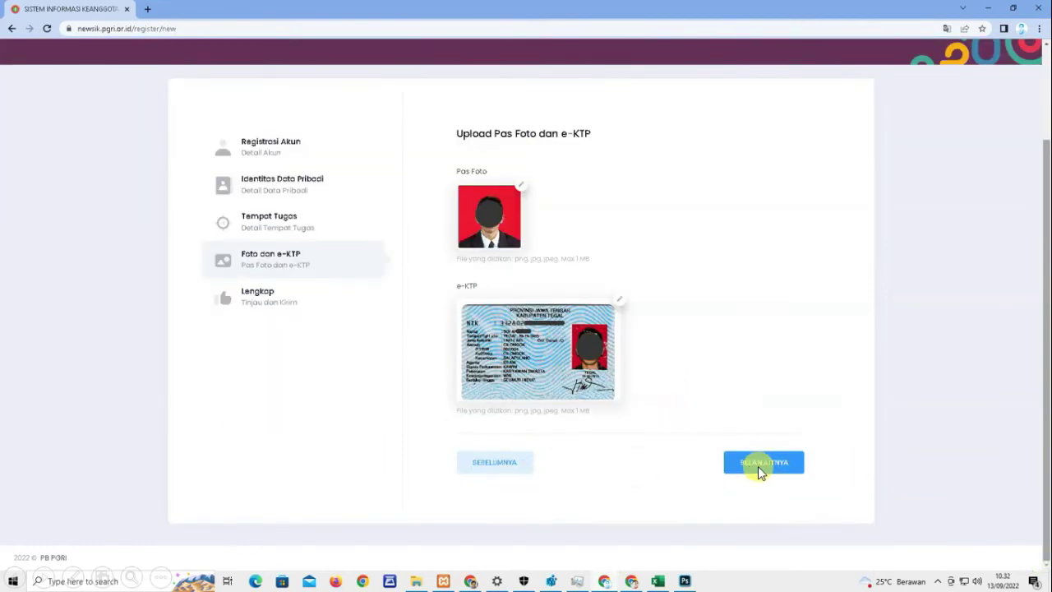
click(758, 465)
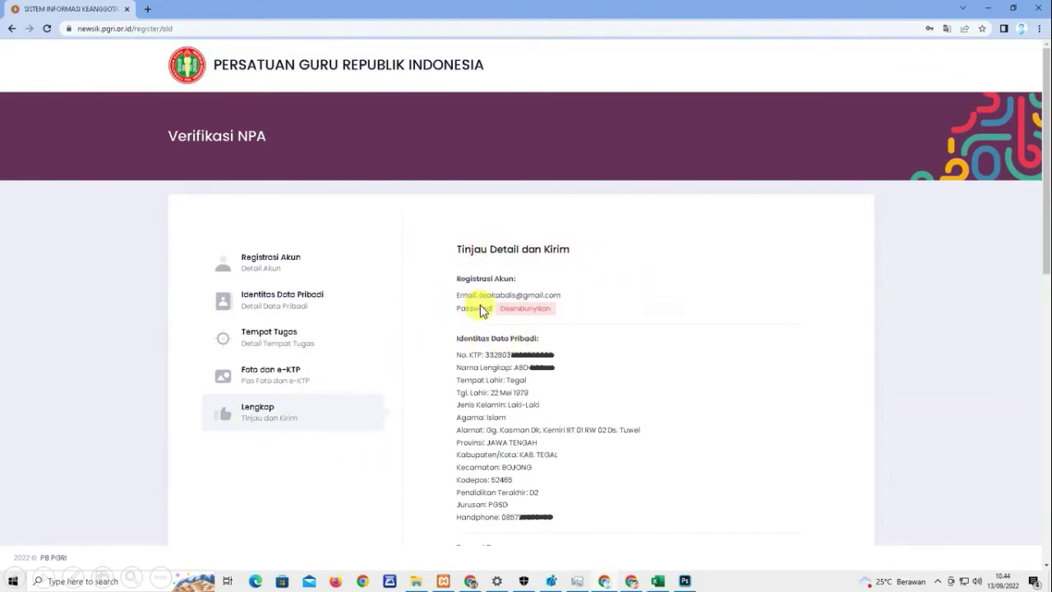
- Tick all four Pernyataan statements (membership, AD/ART, Kode Etik, obligations) and submit with KIRIM
scroll(483, 311, down, 5)
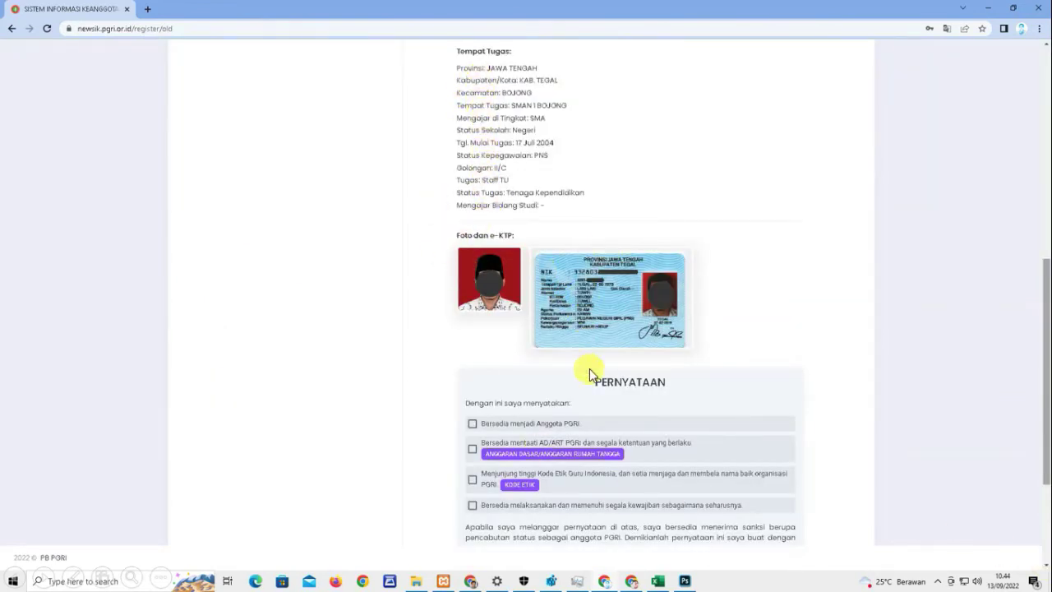
click(473, 424)
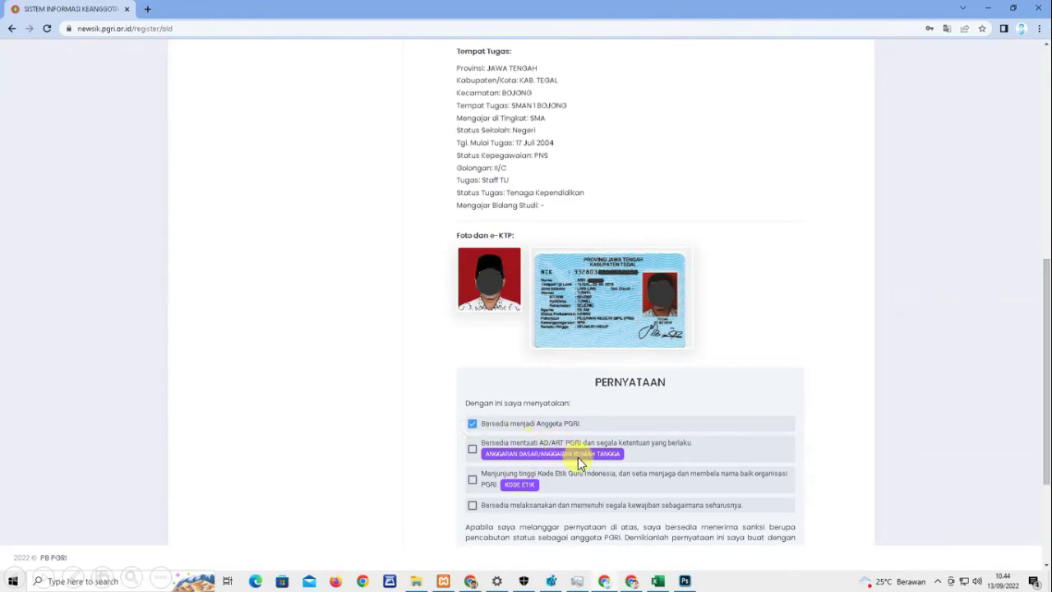
click(473, 449)
click(473, 480)
click(471, 506)
scroll(1041, 565, down, 3)
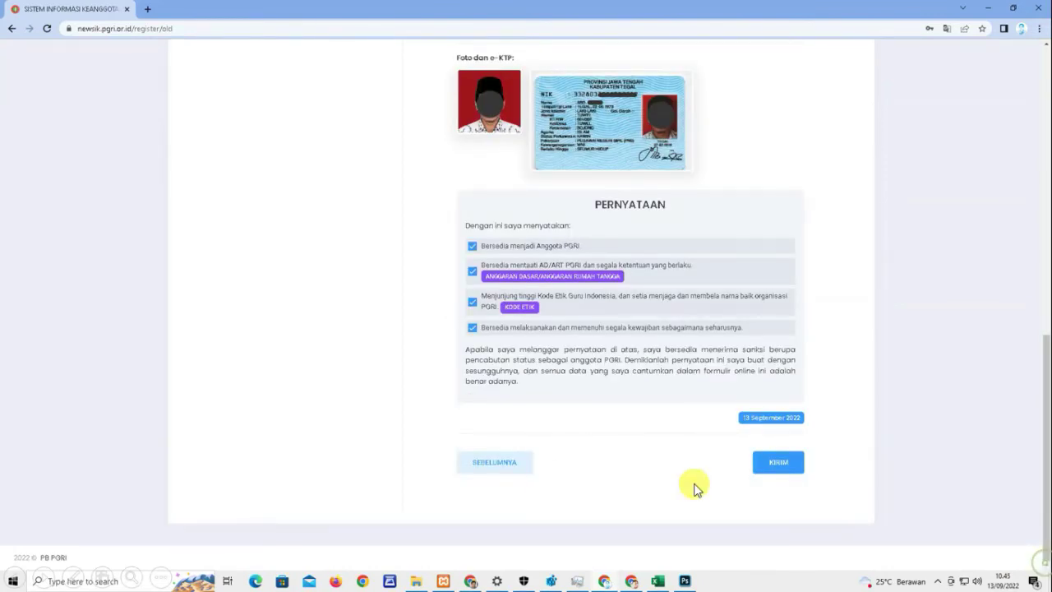
click(778, 462)
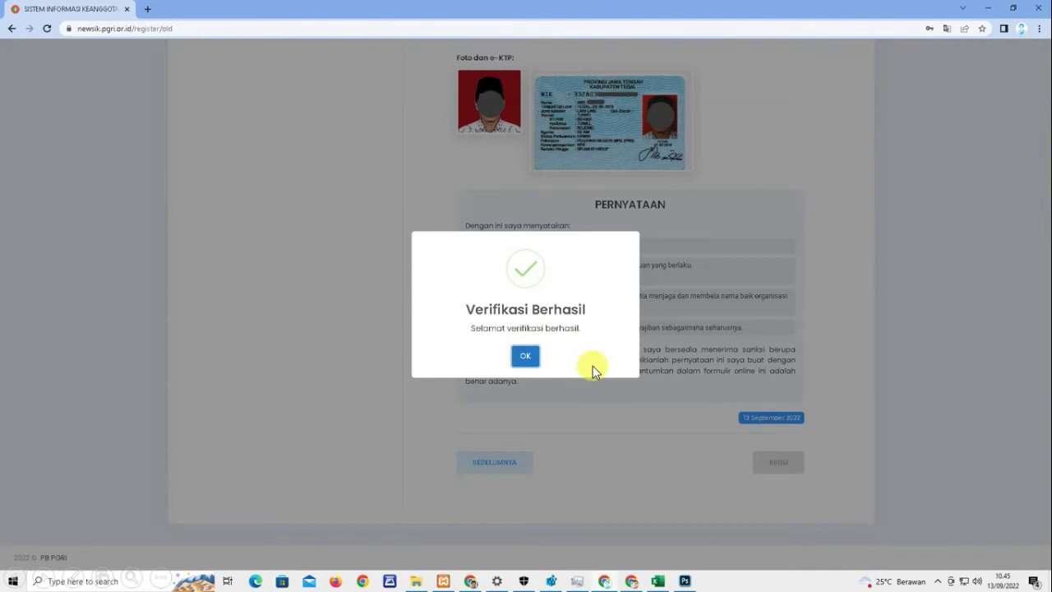
- Close the Verifikasi Berhasil message with OK
click(525, 359)
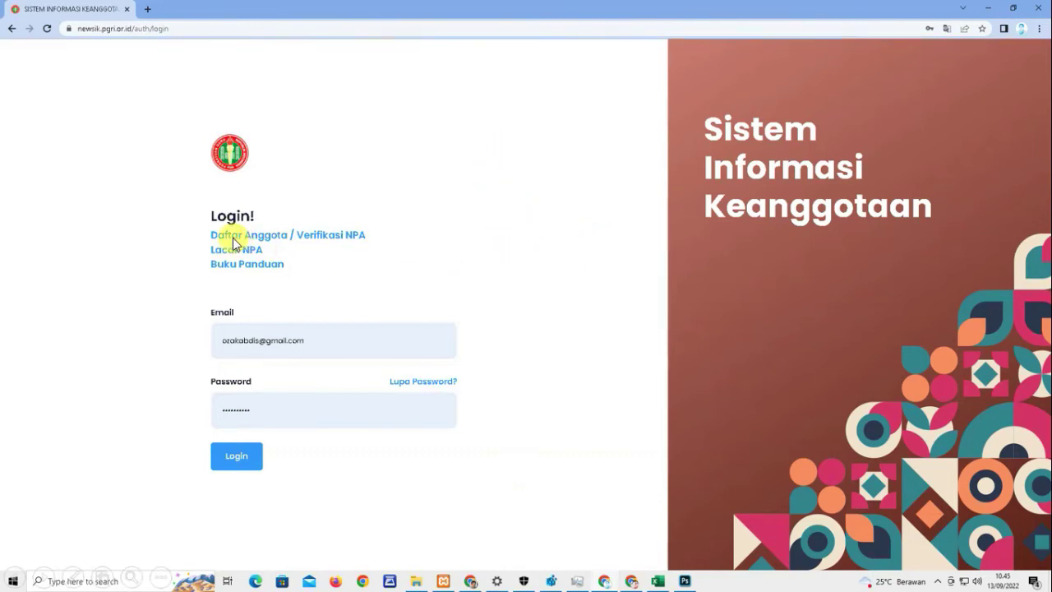
- Follow the 'Daftar Anggota / Verifikasi NPA' link to the Selamat Datang page
click(275, 235)
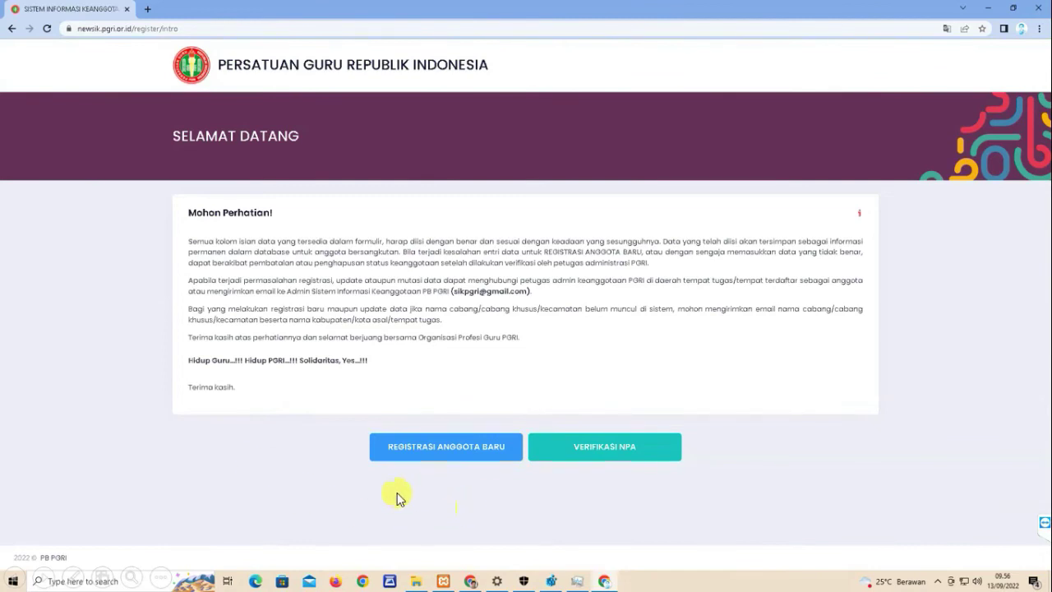
- Choose REGISTRASI ANGGOTA BARU, enter the account password twice, and continue to personal data
click(456, 451)
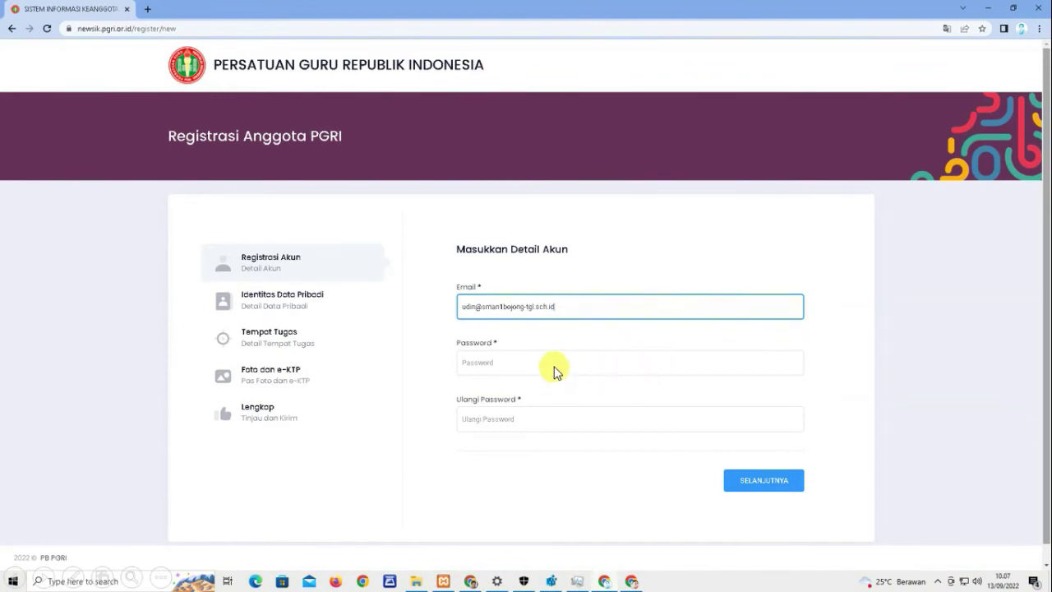
click(554, 367)
text(12345678910)
click(531, 421)
text(12345678910)
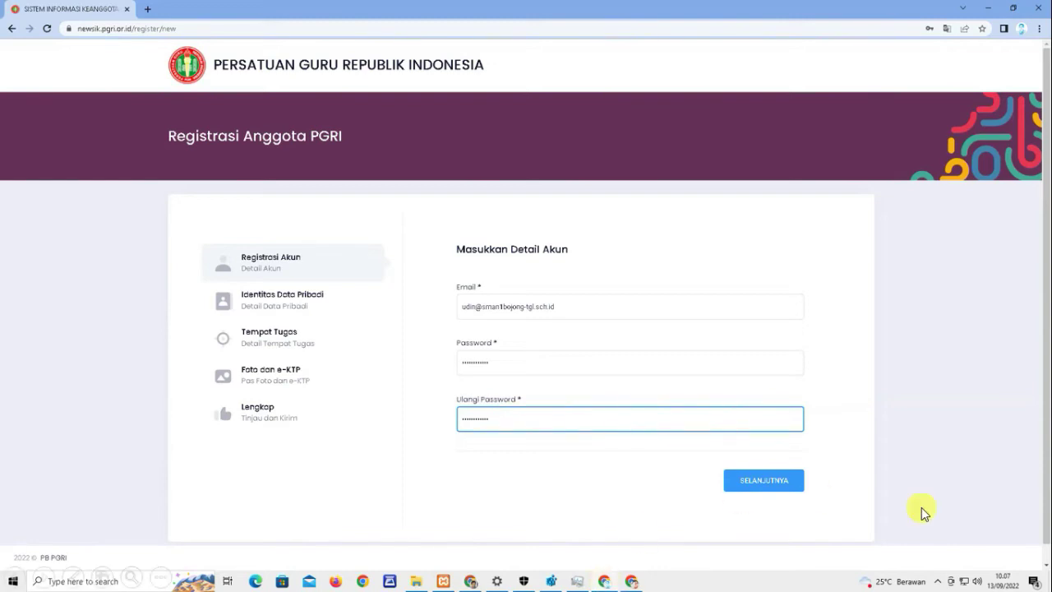
click(777, 484)
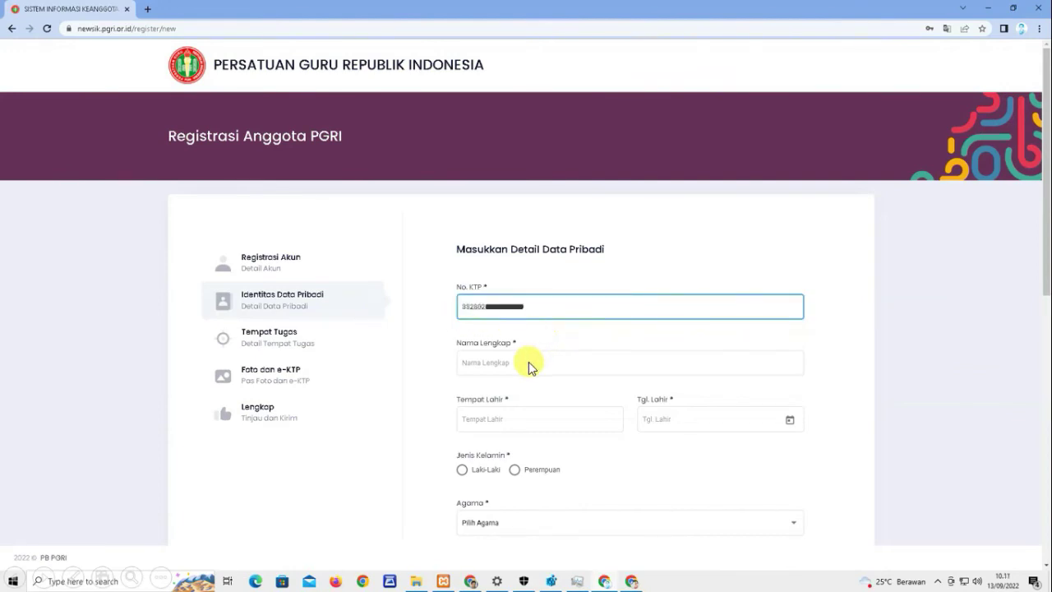
click(528, 362)
text(SOLAK)
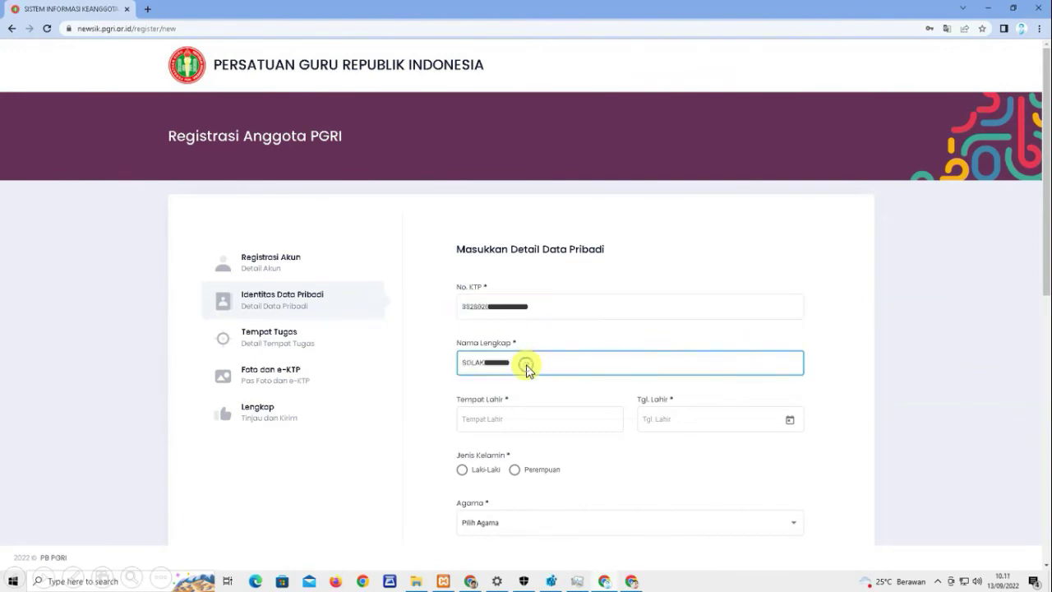
click(529, 420)
text(TEGAL)
click(671, 420)
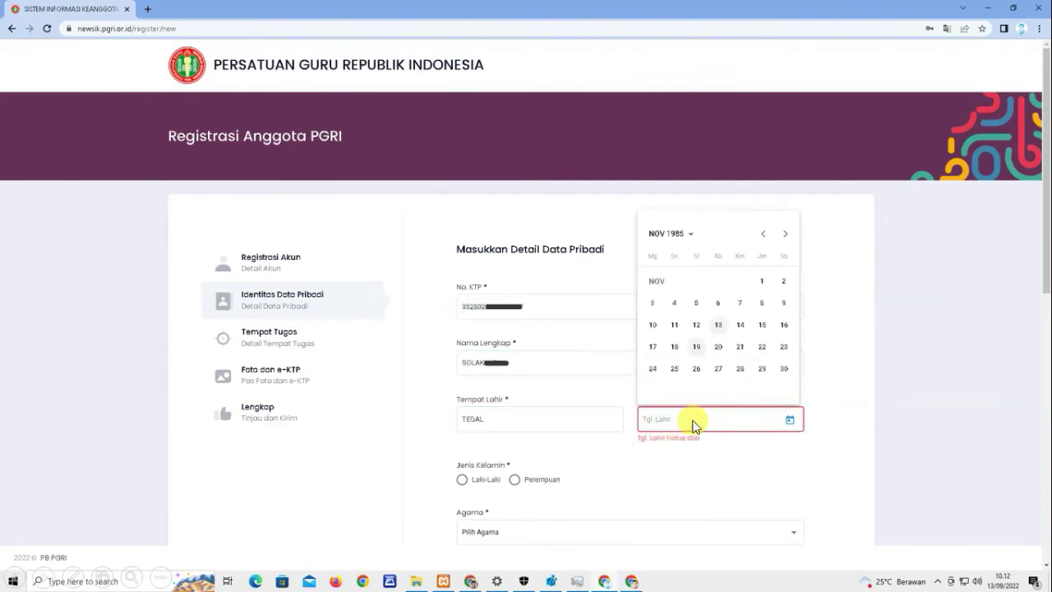
click(731, 422)
click(485, 472)
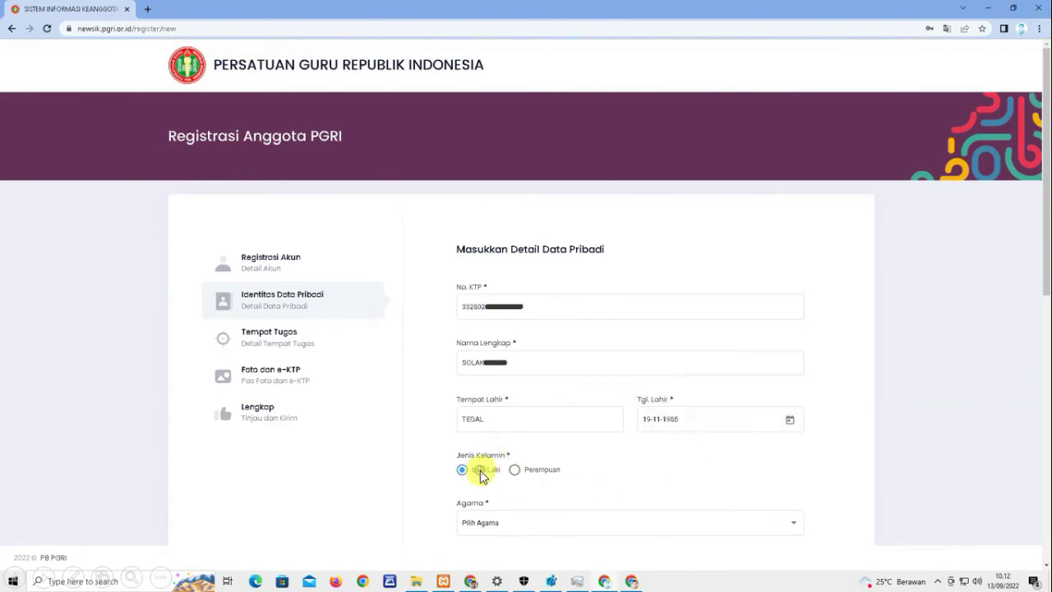
click(538, 526)
click(477, 418)
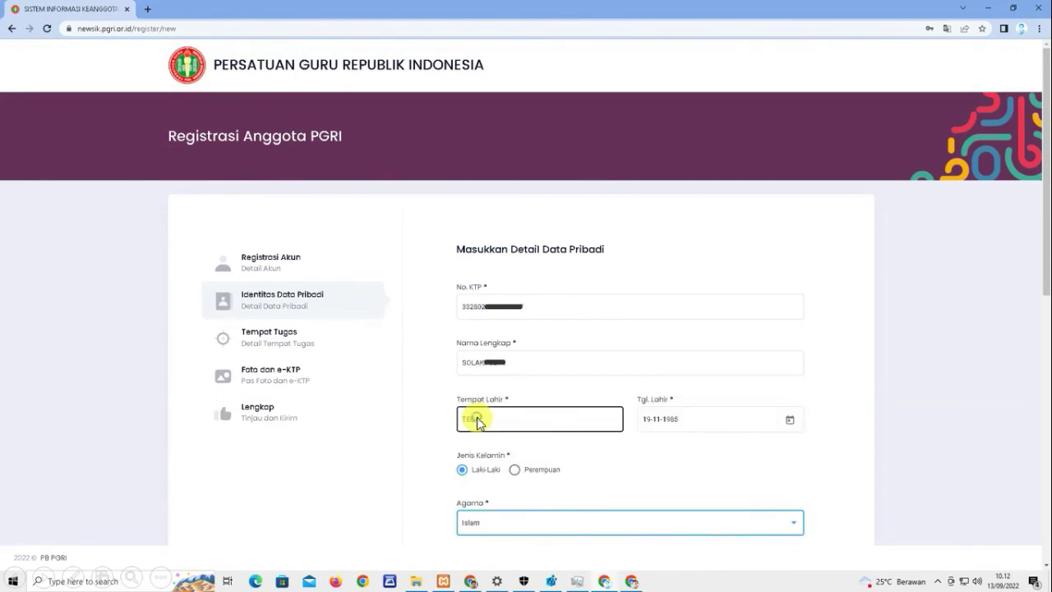
- Enter the home address in JAWA TENGAH, KAB. TEGAL, kecamatan BALAPULANG
scroll(477, 329, down, 6)
click(472, 71)
click(510, 134)
click(502, 137)
click(503, 197)
text(TEGAL)
click(500, 214)
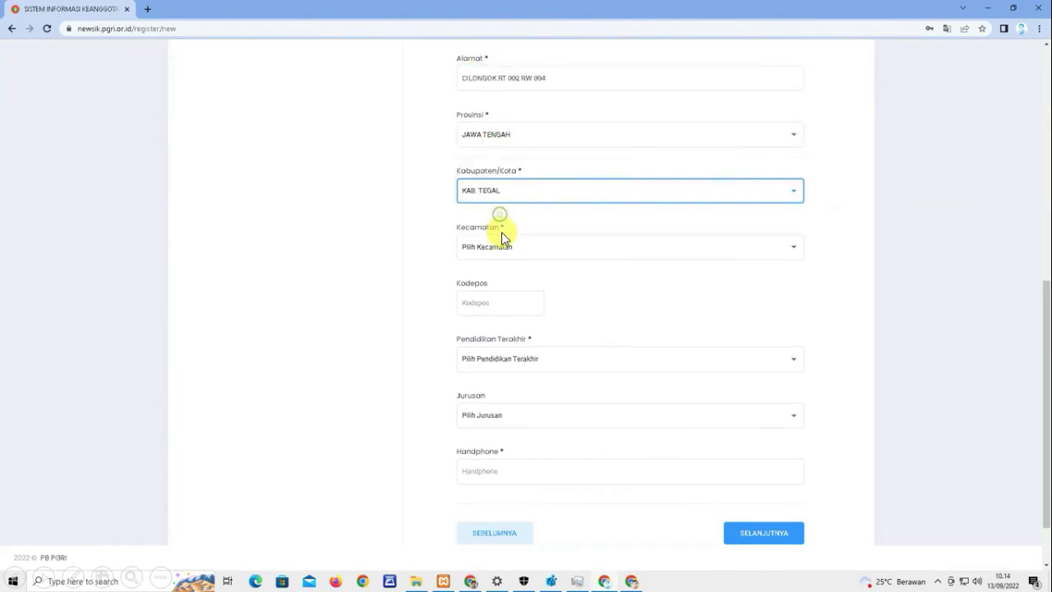
click(497, 250)
click(483, 291)
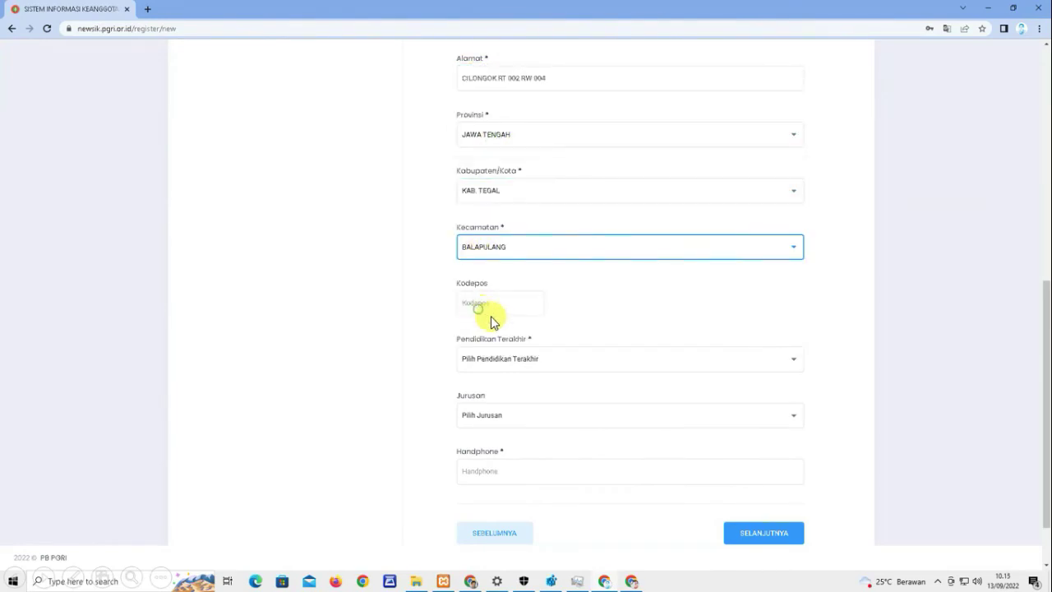
- Set last education D2, major Perpustakaan, enter the phone number, and continue
click(502, 362)
click(501, 383)
text(PERPU)
click(501, 438)
text(0823)
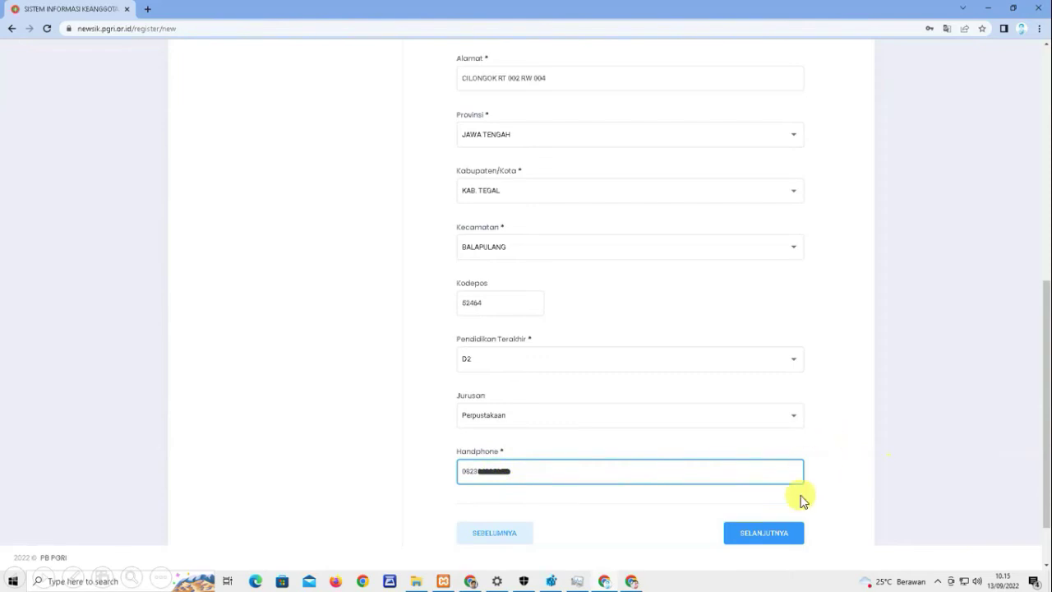
click(761, 533)
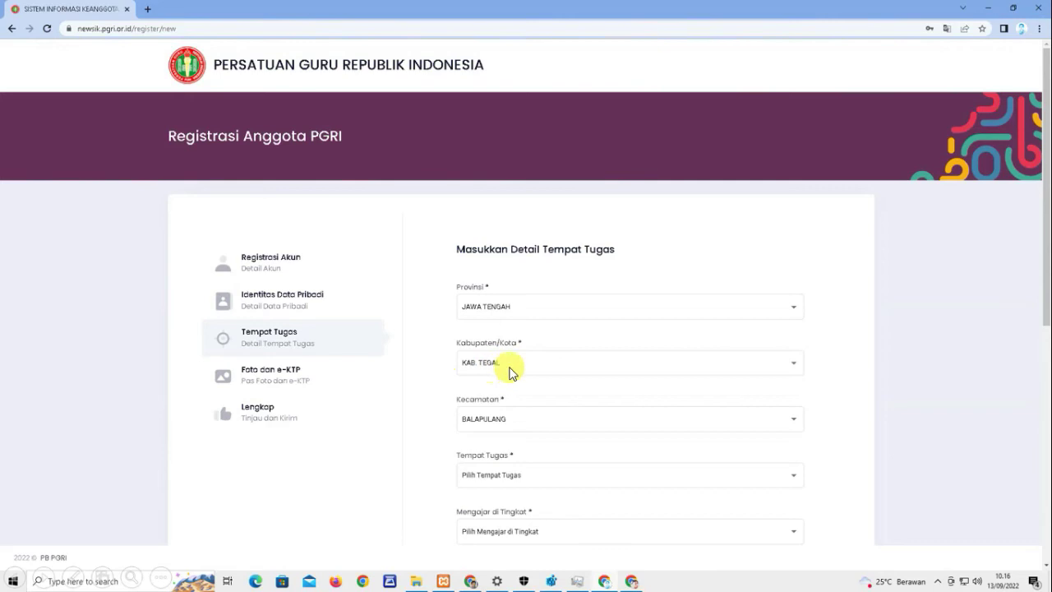
- Choose workplace SMAN 1 BOJONG in kecamatan BOJONG, status Negeri, starting 28-07-2006
scroll(493, 423, down, 1)
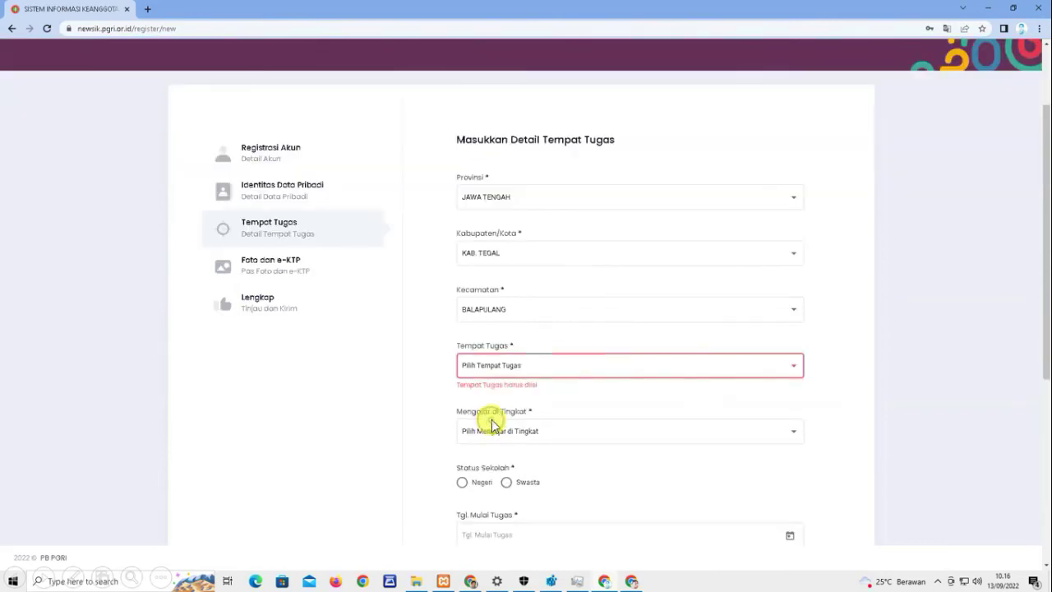
click(497, 354)
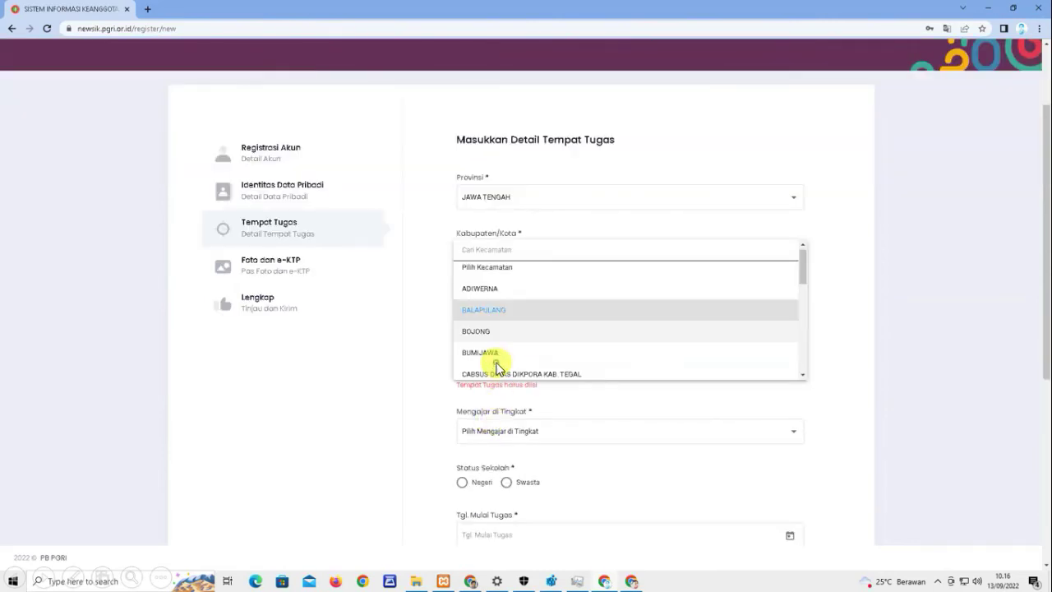
click(481, 310)
text(sma)
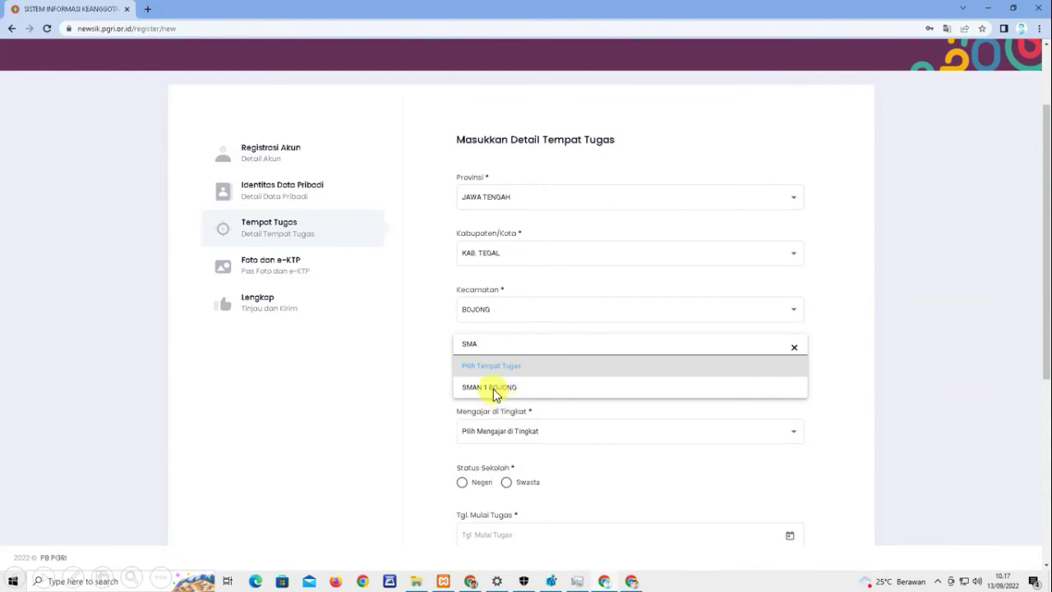
click(494, 386)
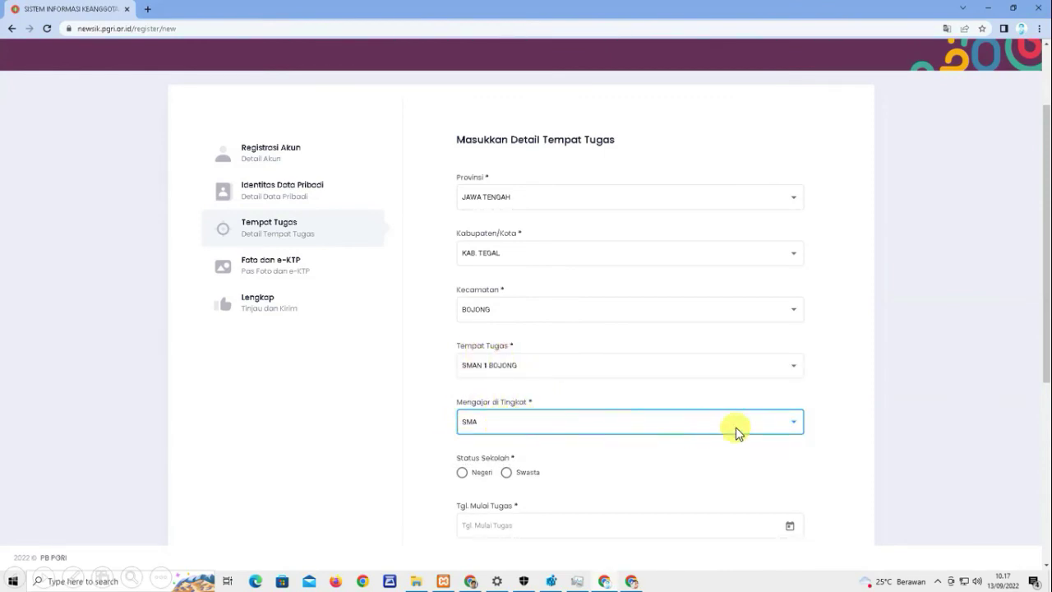
click(462, 475)
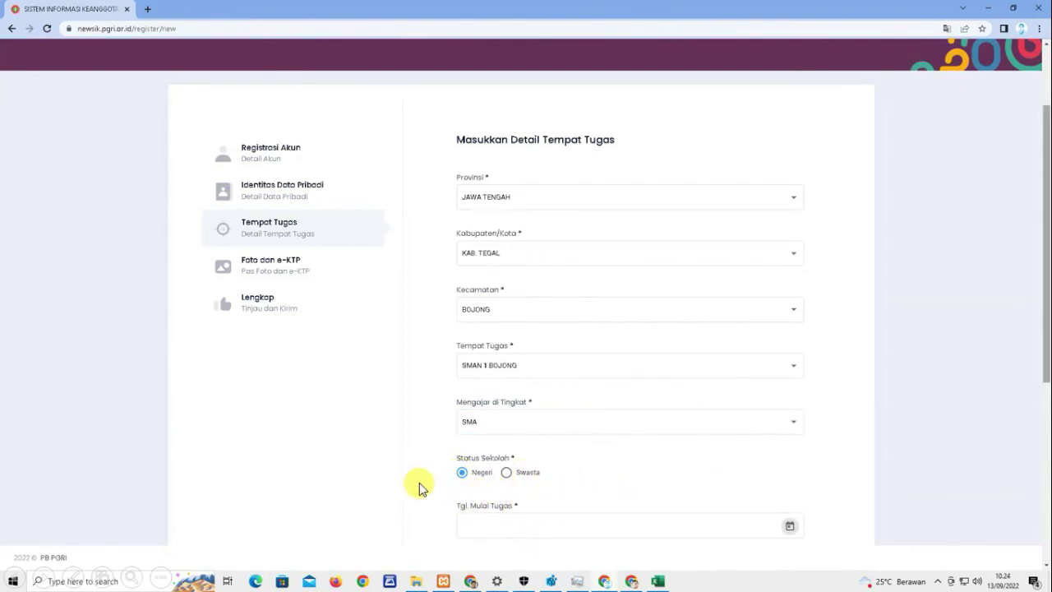
click(523, 531)
click(501, 495)
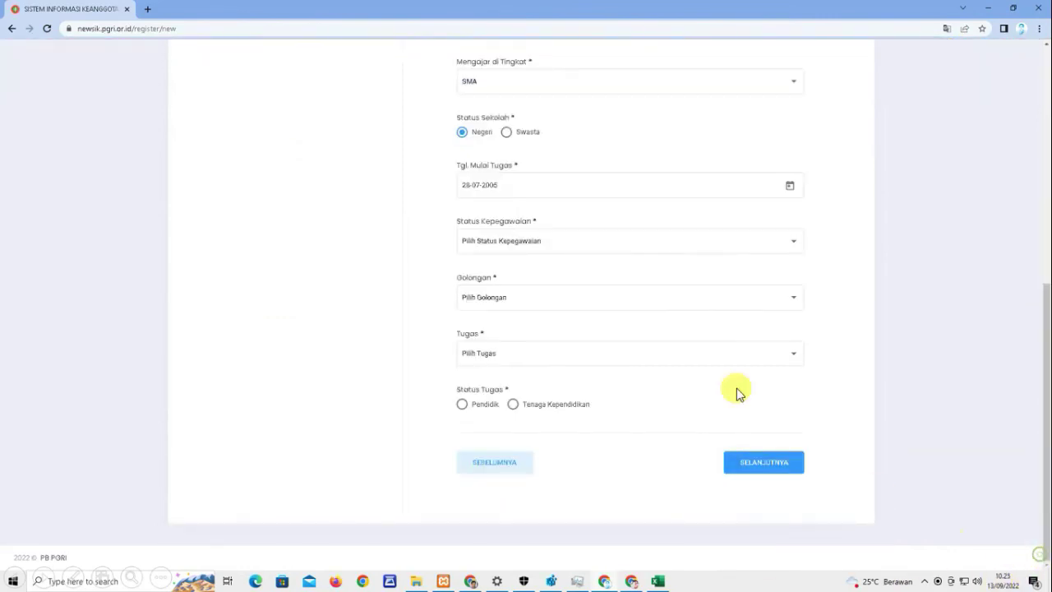
- Set employment HONORER, Golongan NON PNS, duty Pustakawan as Tenaga Kependidikan, and continue
scroll(514, 317, down, 3)
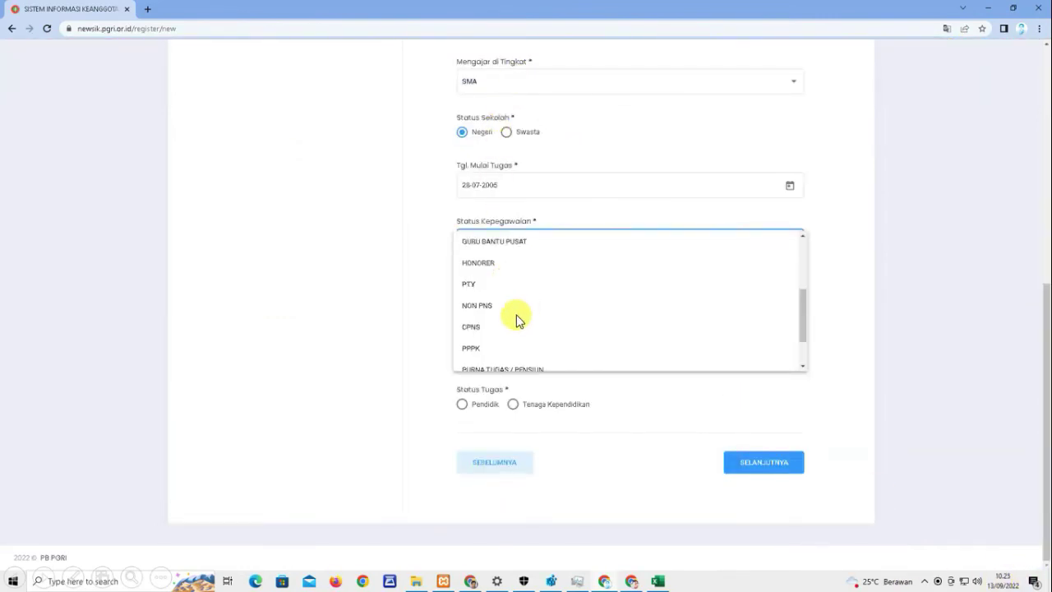
click(520, 316)
key(Tab)
key(space)
click(510, 349)
click(501, 360)
click(496, 391)
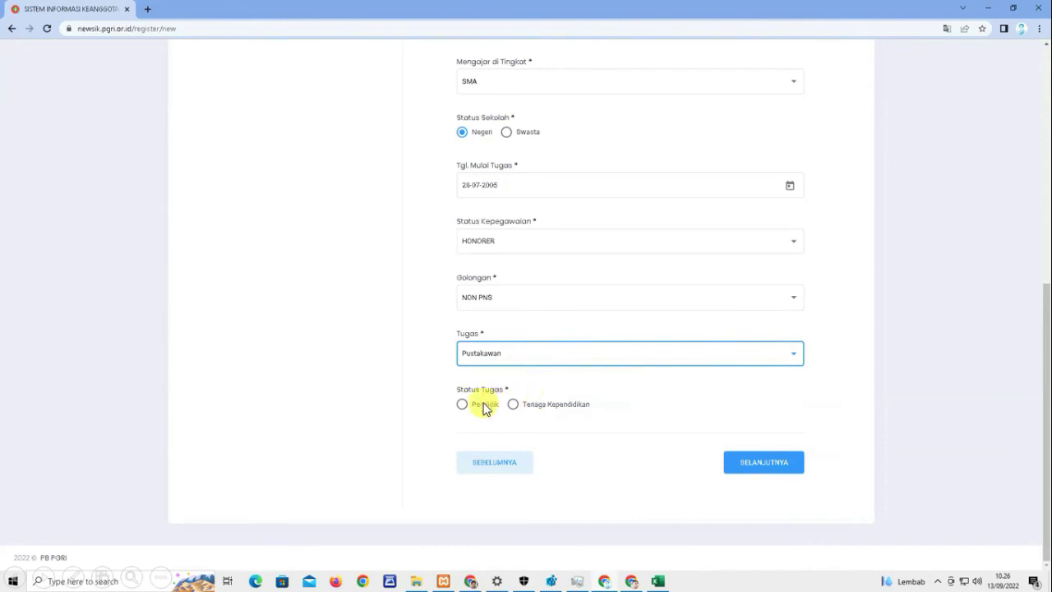
click(514, 403)
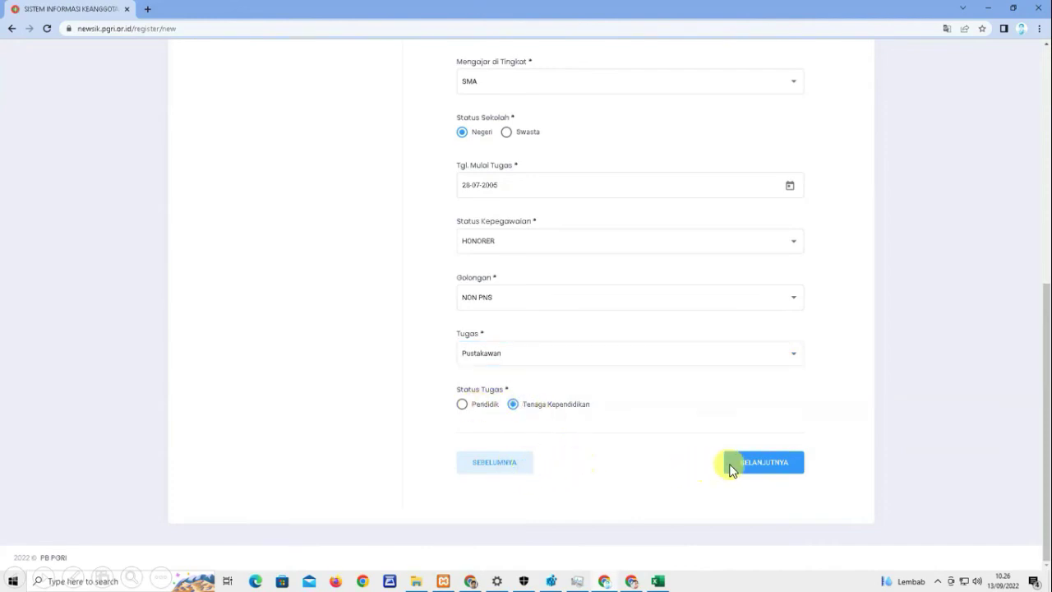
click(759, 463)
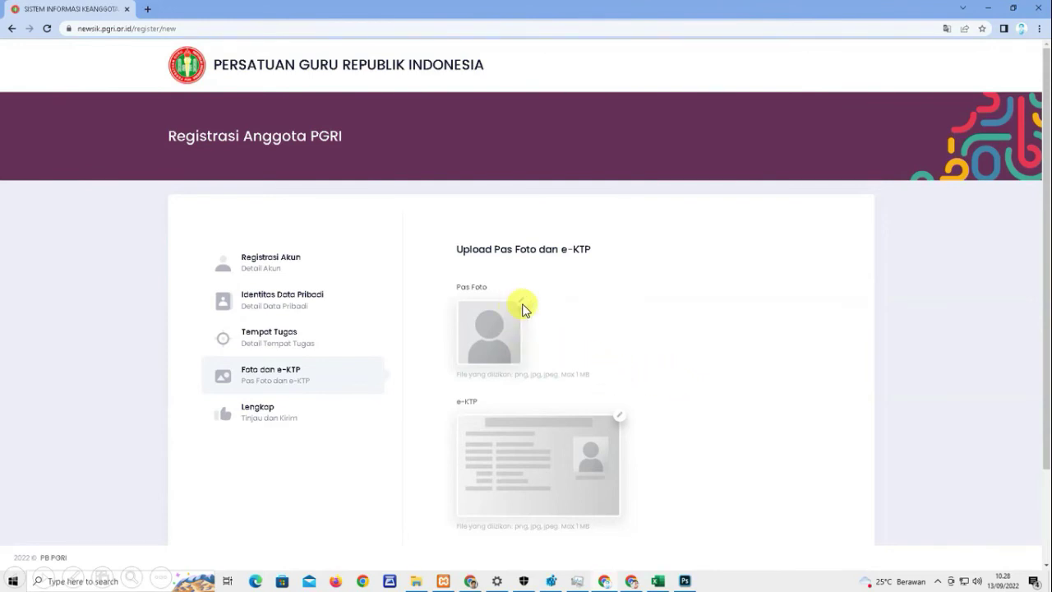
- Upload UD34.jpg as the member's Pas Foto
click(517, 306)
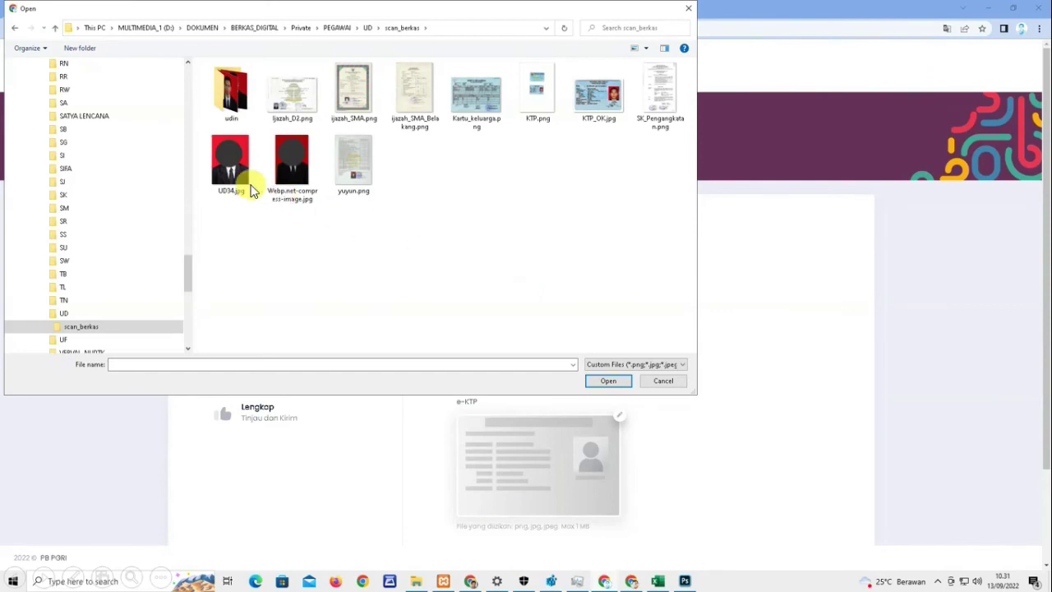
click(250, 184)
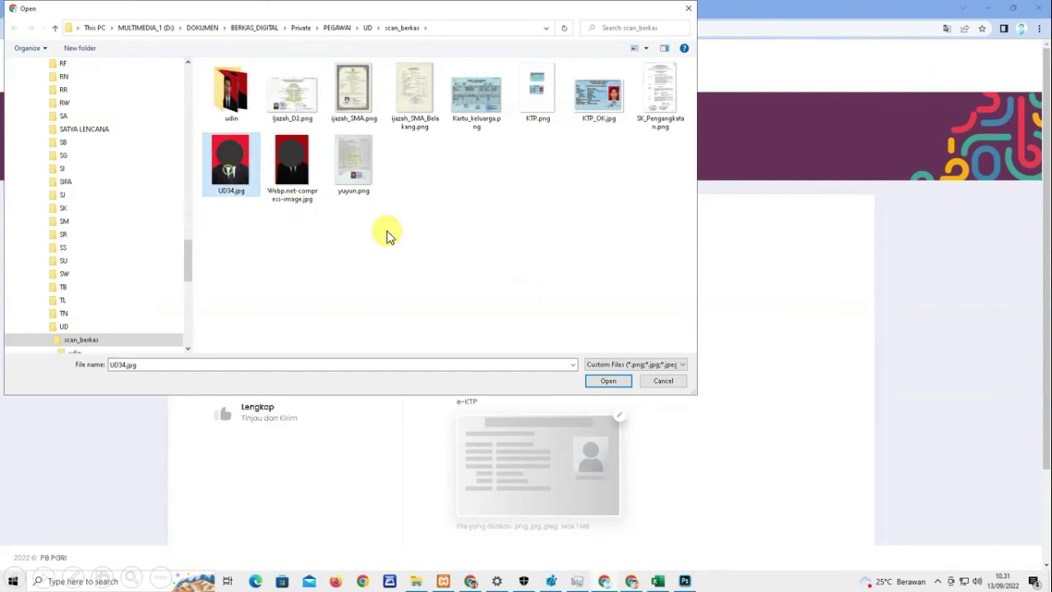
click(601, 383)
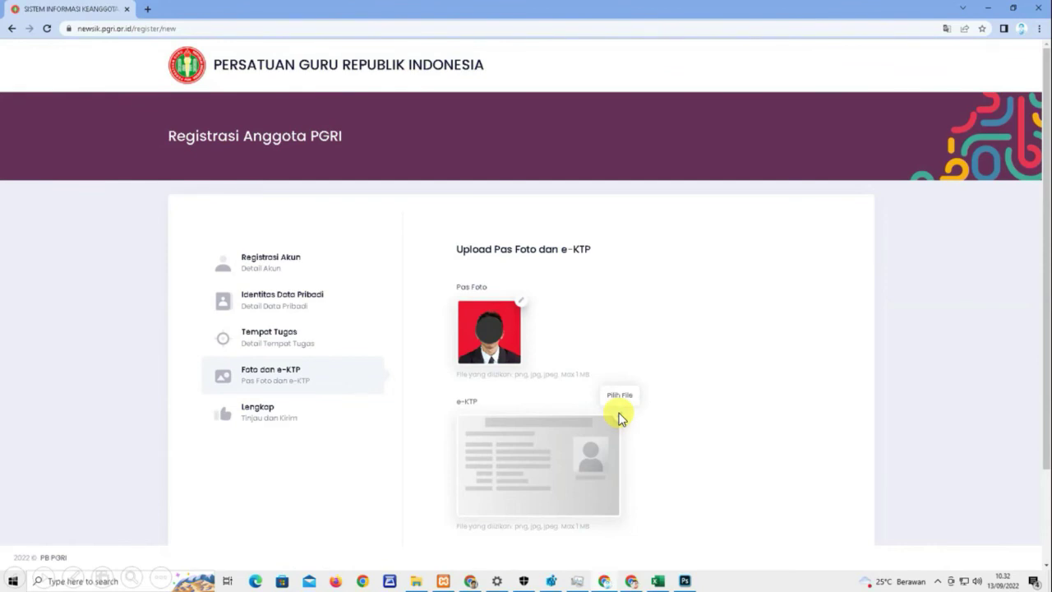
- Upload KTP_OK.jpg as the e-KTP image and proceed to the review step
click(615, 413)
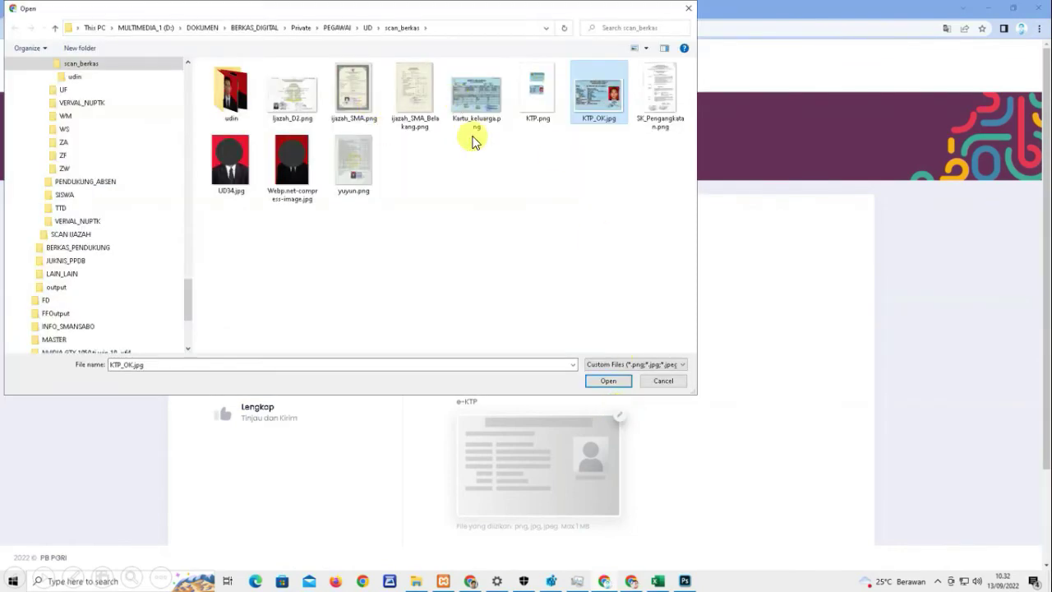
double_click(586, 94)
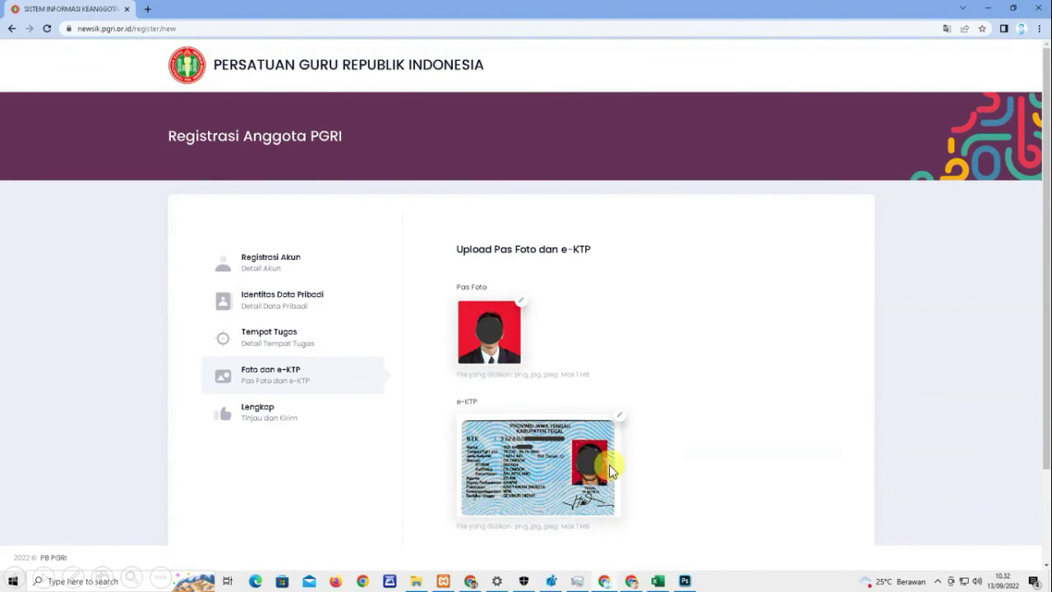
scroll(1024, 535, down, 2)
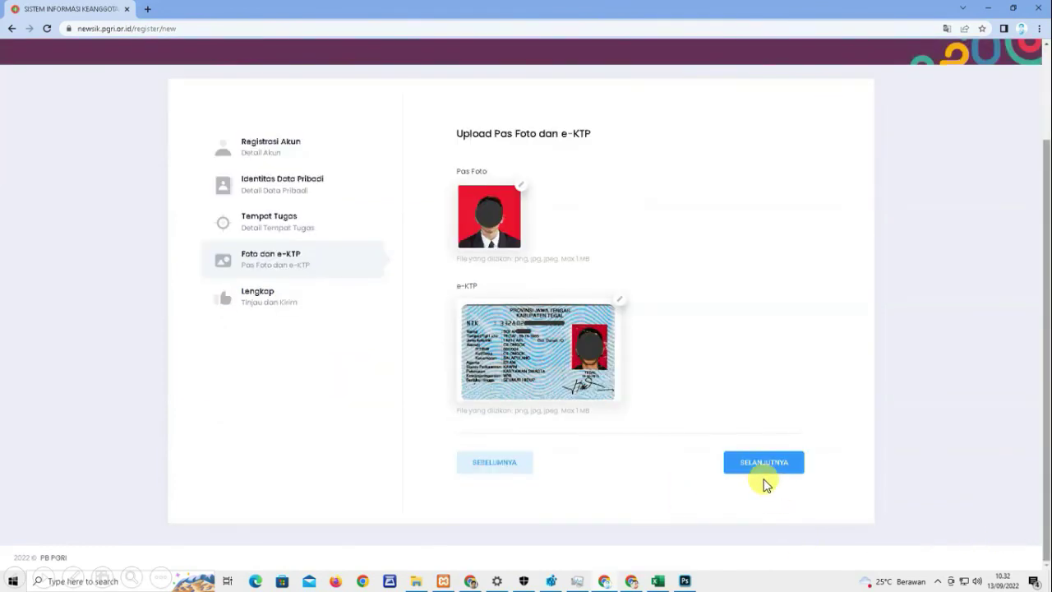
click(762, 466)
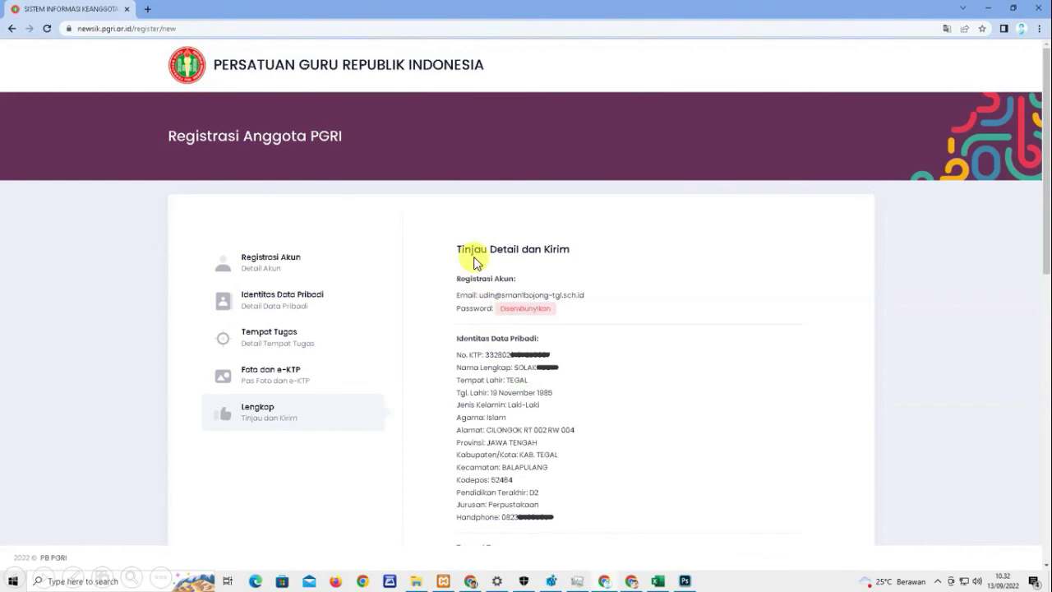
- Tick all four Pernyataan declarations (membership, AD/ART, code of ethics, obligations) and submit with KIRIM
scroll(1034, 567, down, 6)
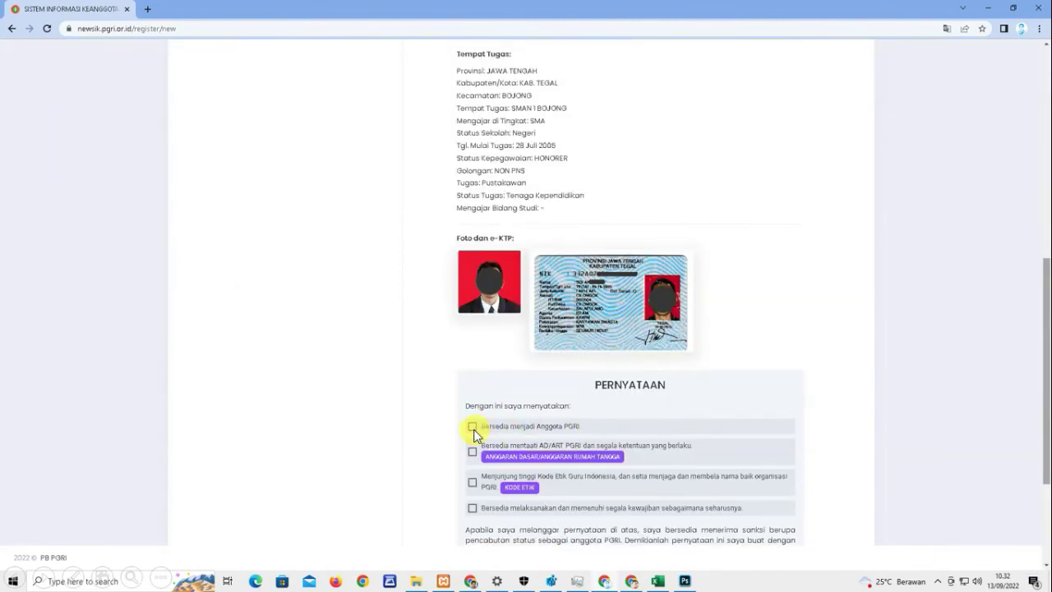
scroll(473, 434, down, 2)
click(473, 246)
click(472, 270)
click(473, 303)
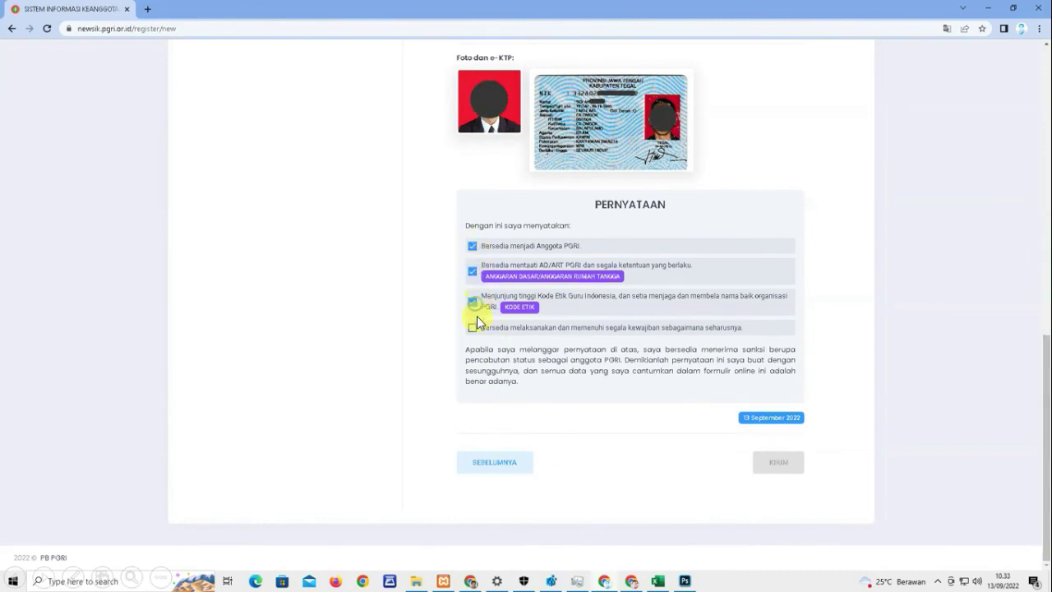
click(472, 327)
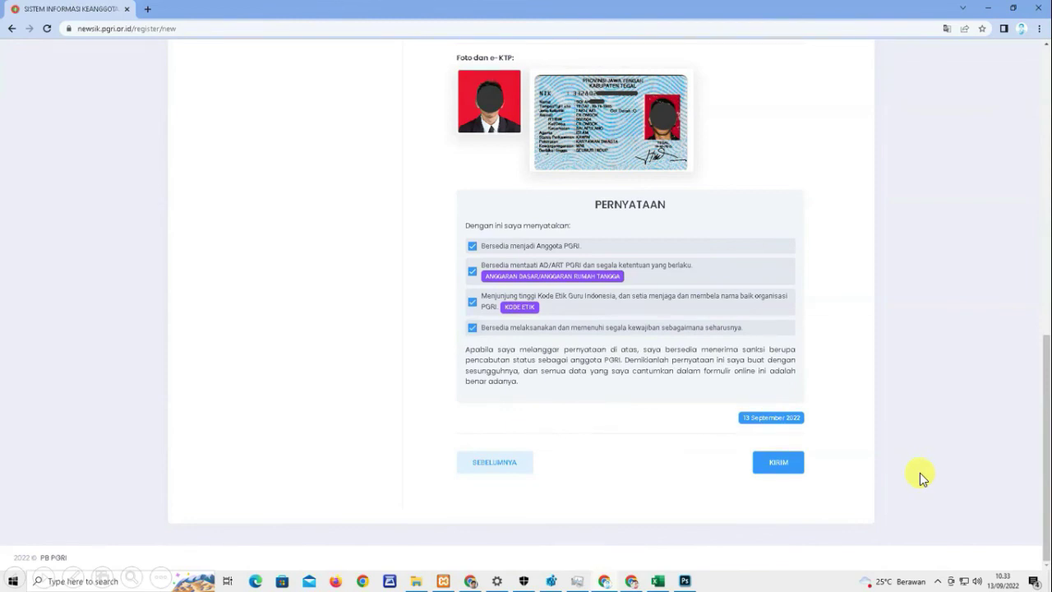
click(789, 465)
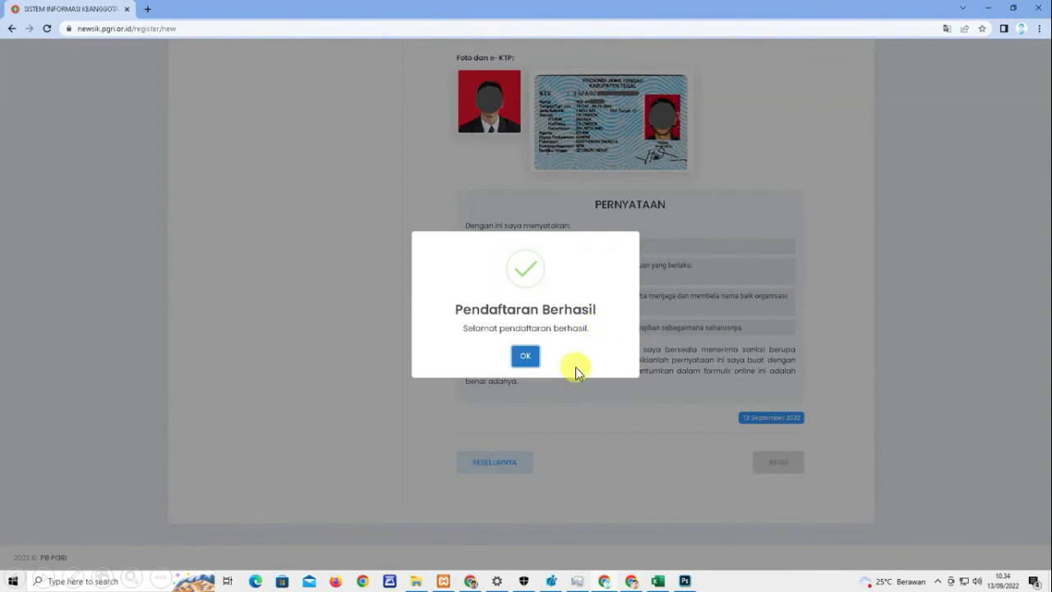
- Close the Pendaftaran Berhasil dialog and log in with the prefilled new member credentials
click(525, 356)
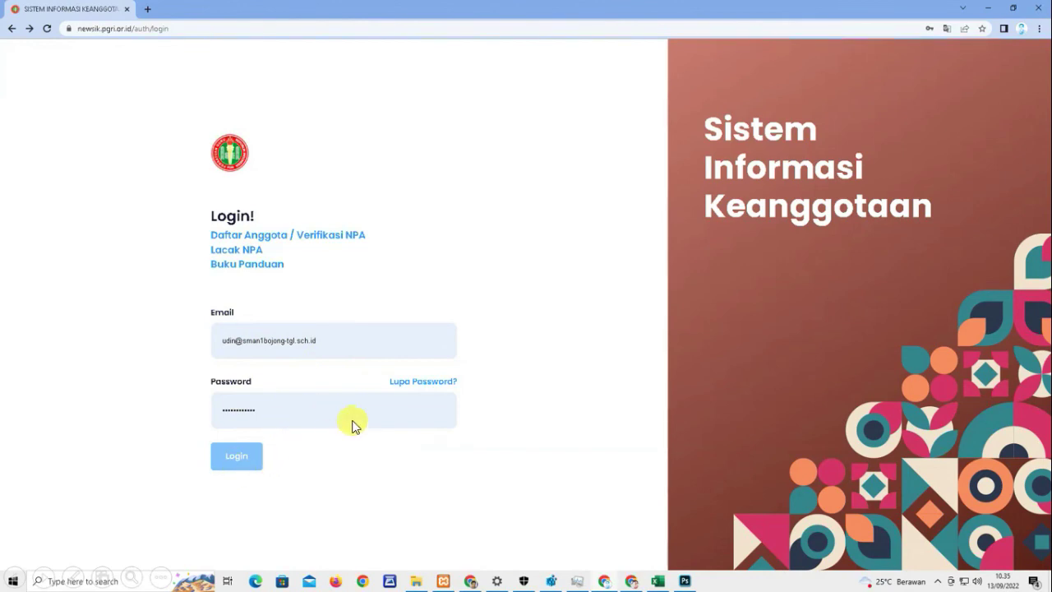
click(235, 461)
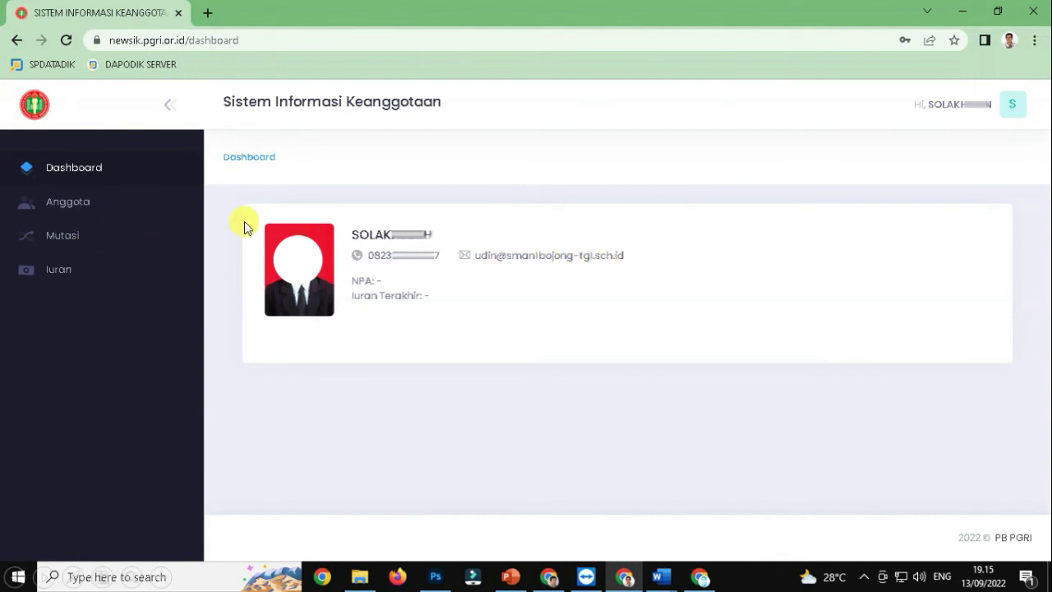
- Check the Anggota profile page showing Belum Diverifikasi, then sign out
click(105, 210)
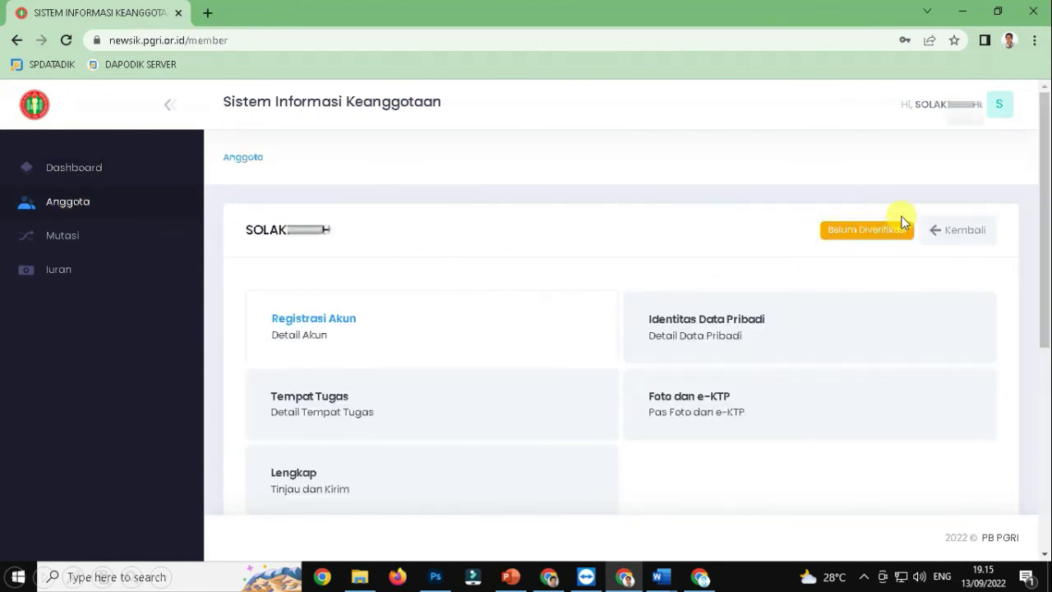
click(972, 112)
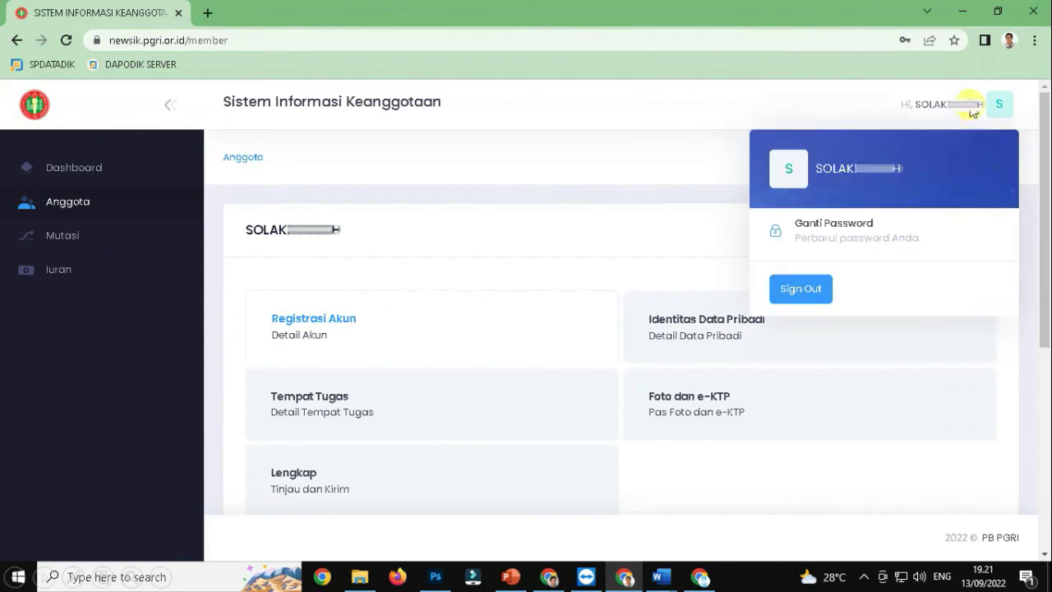
click(804, 289)
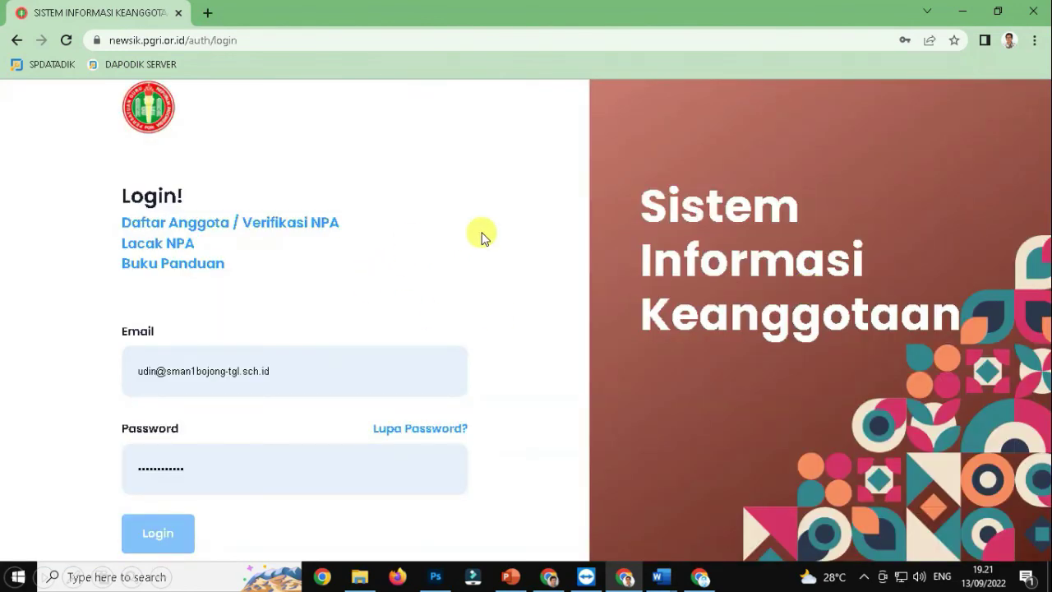